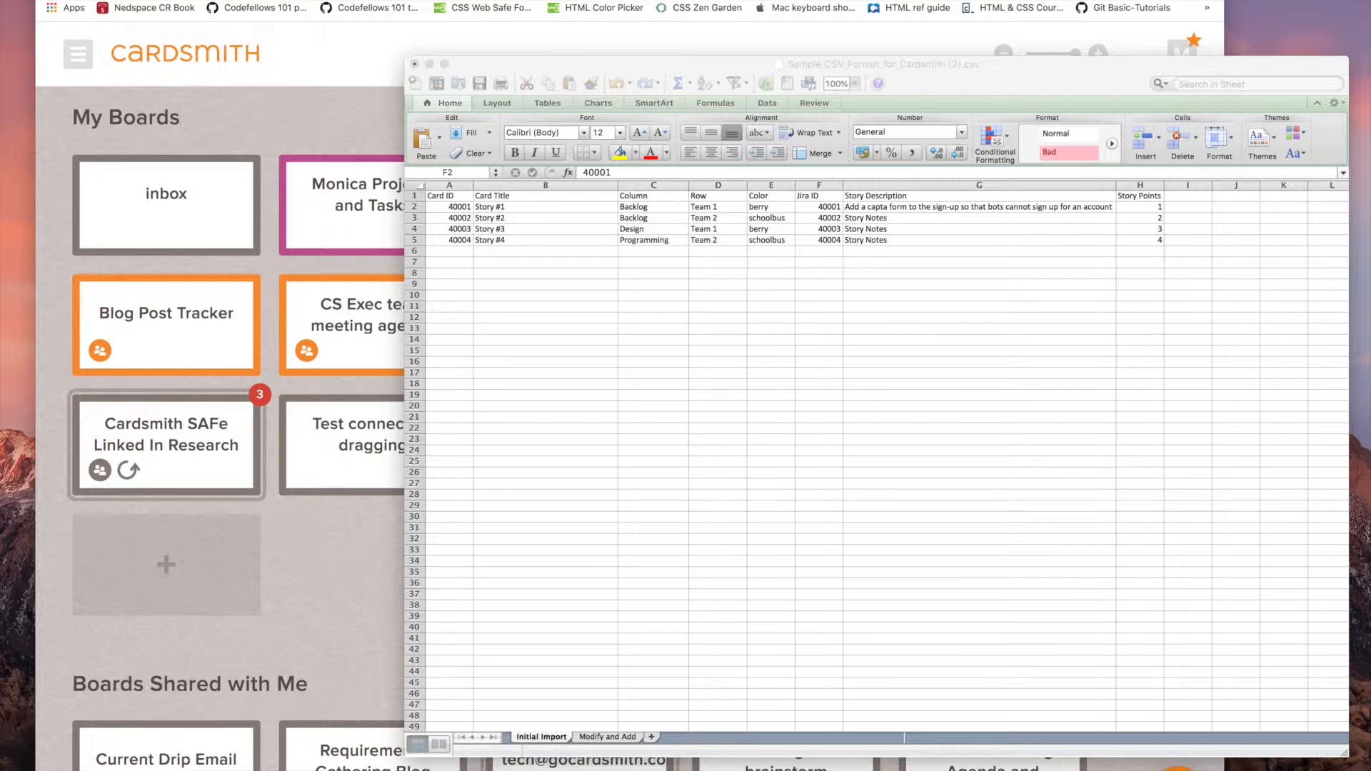
Step: Review the sheet's heading row from Card ID to Color and the Jira ID column with its values
click(446, 197)
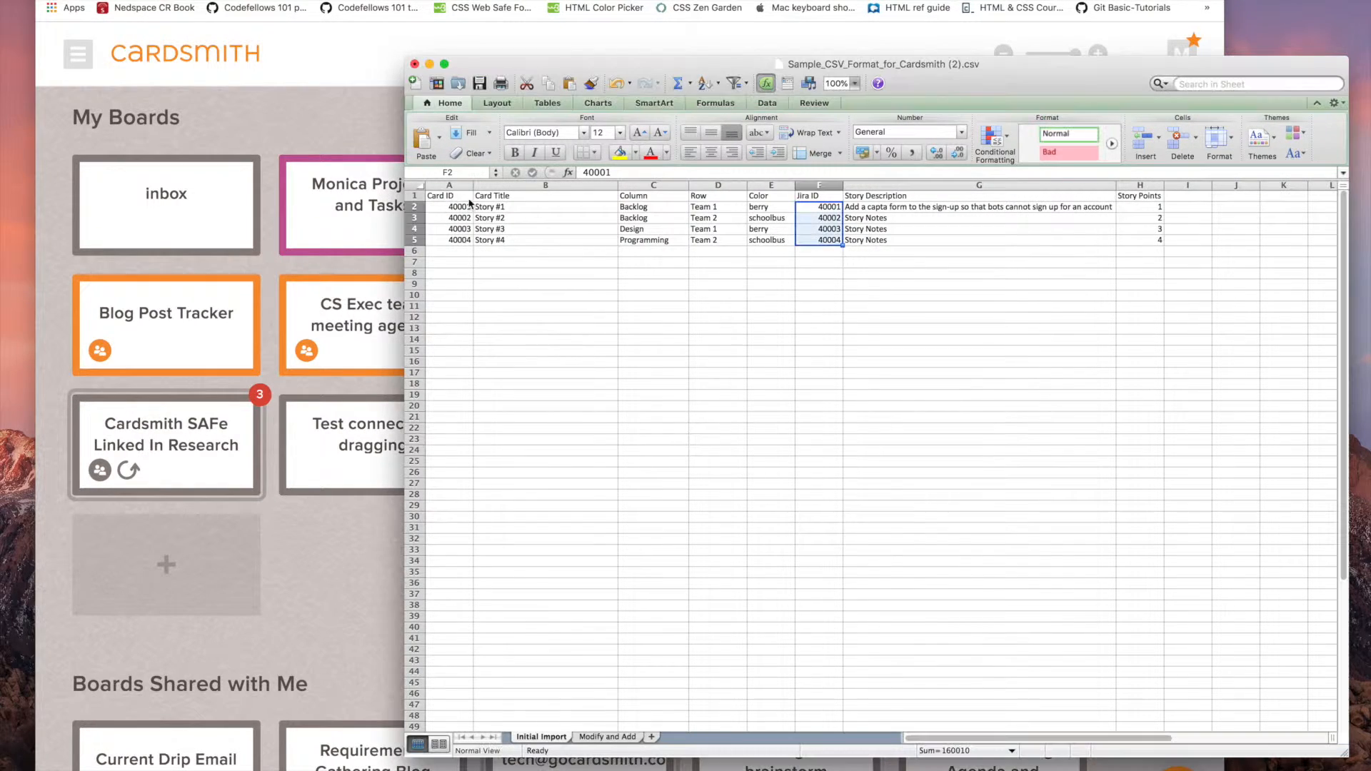
click(447, 195)
drag(447, 197, 763, 198)
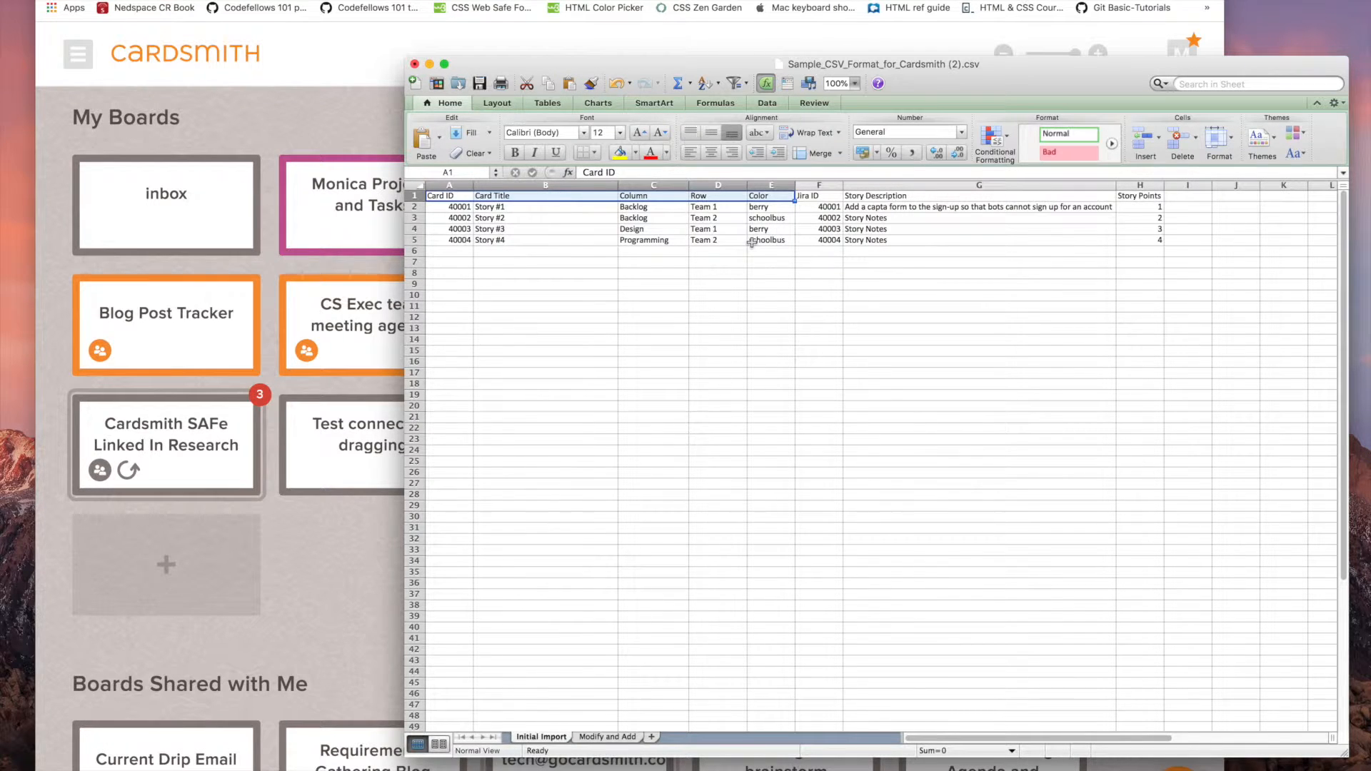
click(817, 195)
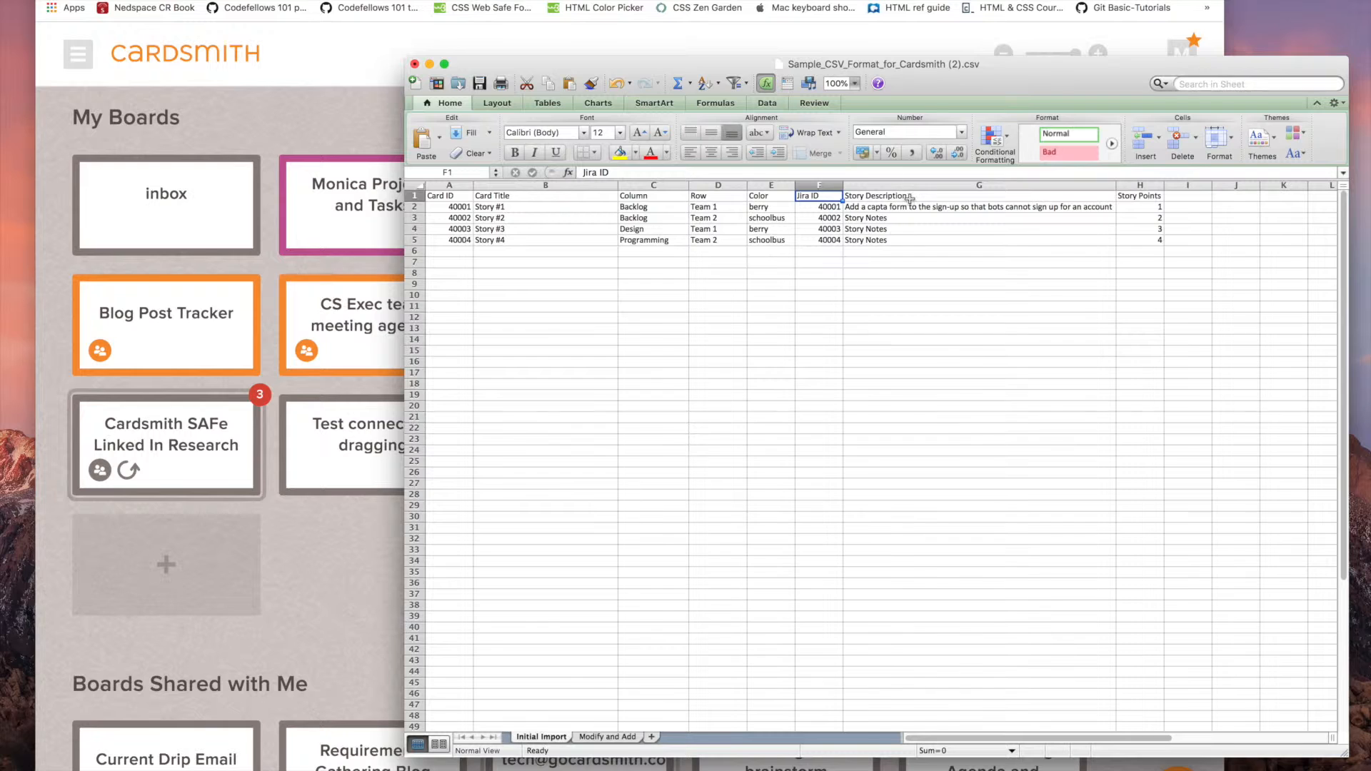
drag(803, 209, 806, 240)
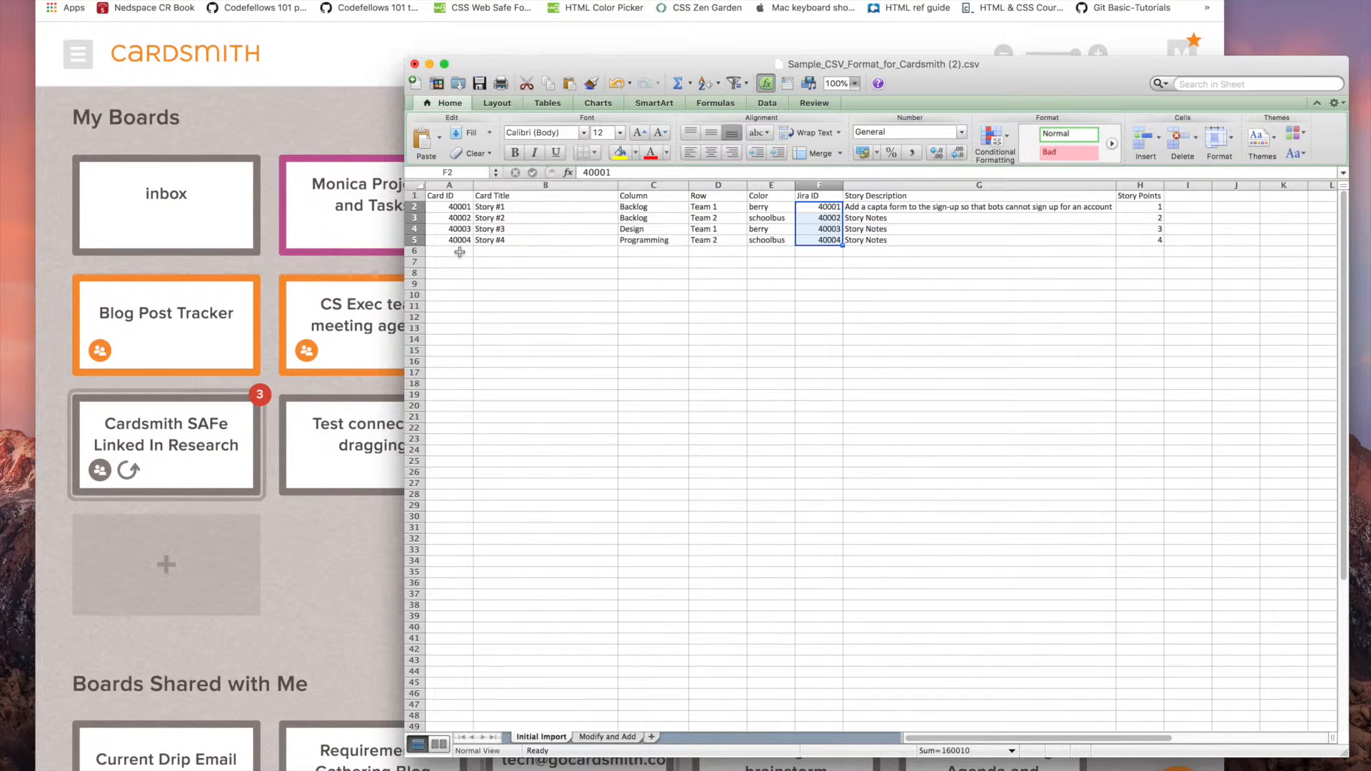
click(459, 252)
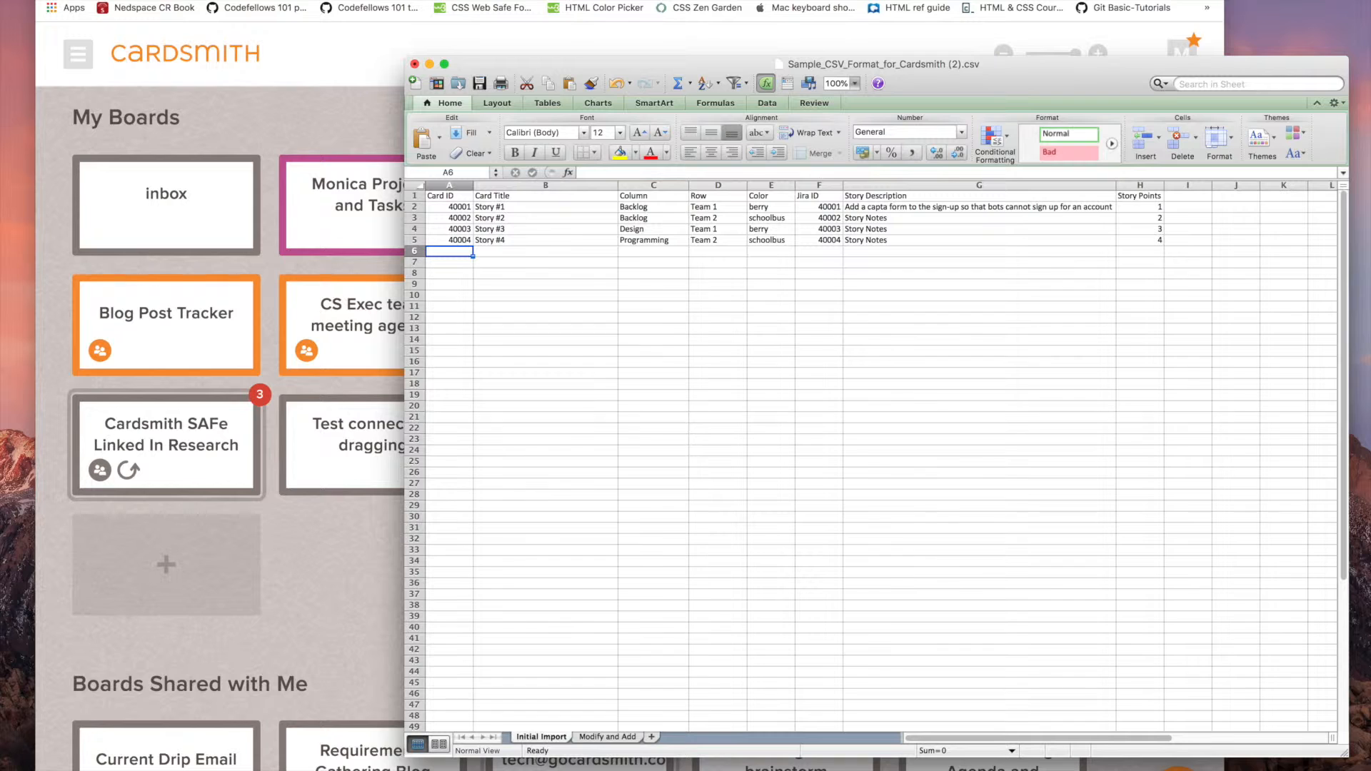
Step: Save only the active Initial Import sheet as a comma-separated file named "initial board" in Downloads
click(0, 0)
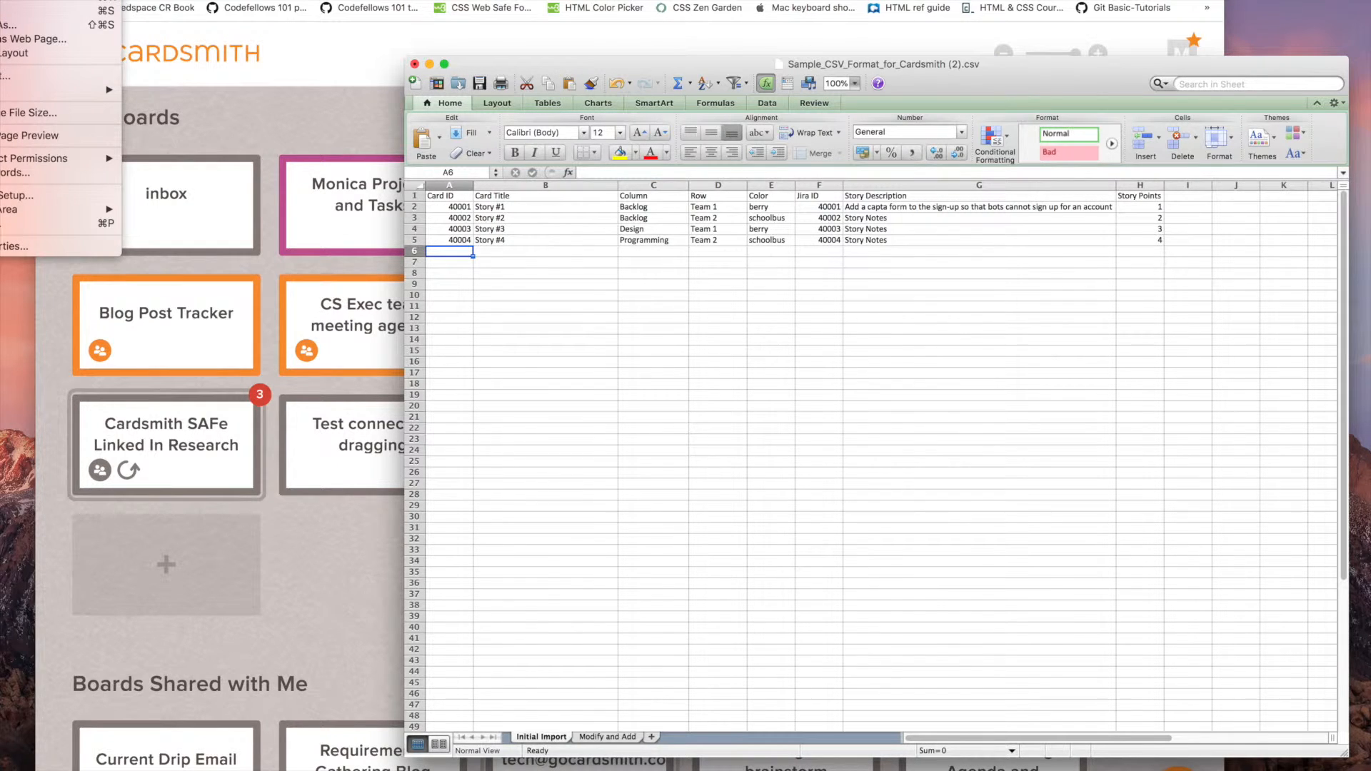
mouse_move(53, 93)
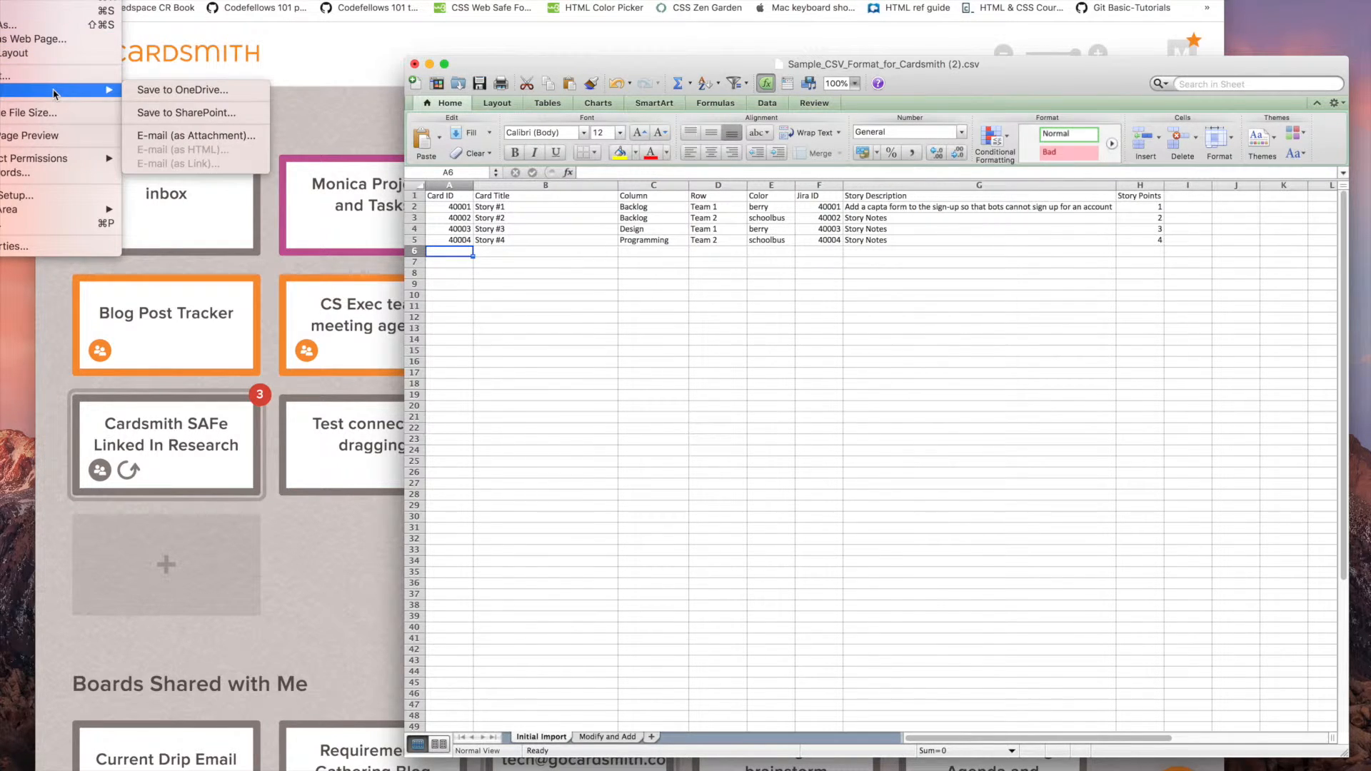
click(40, 27)
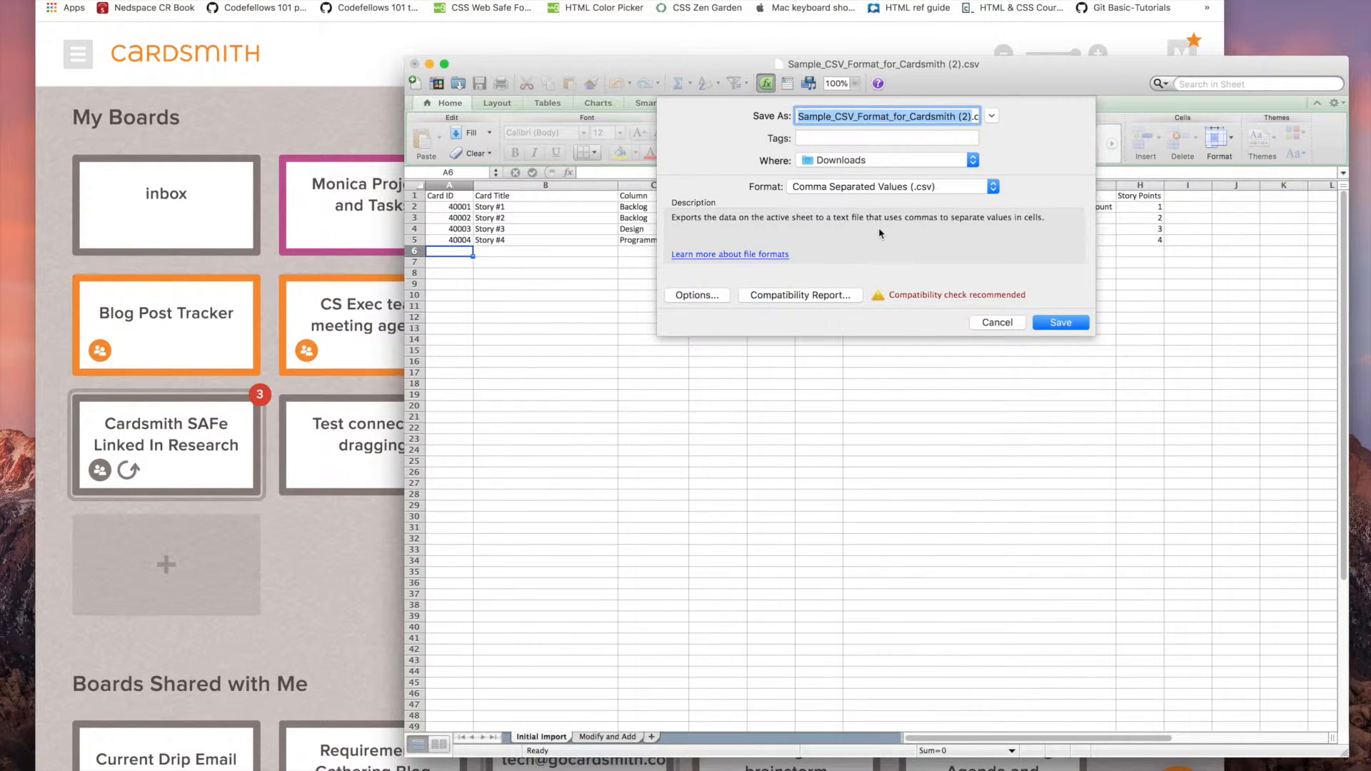
text(initial)
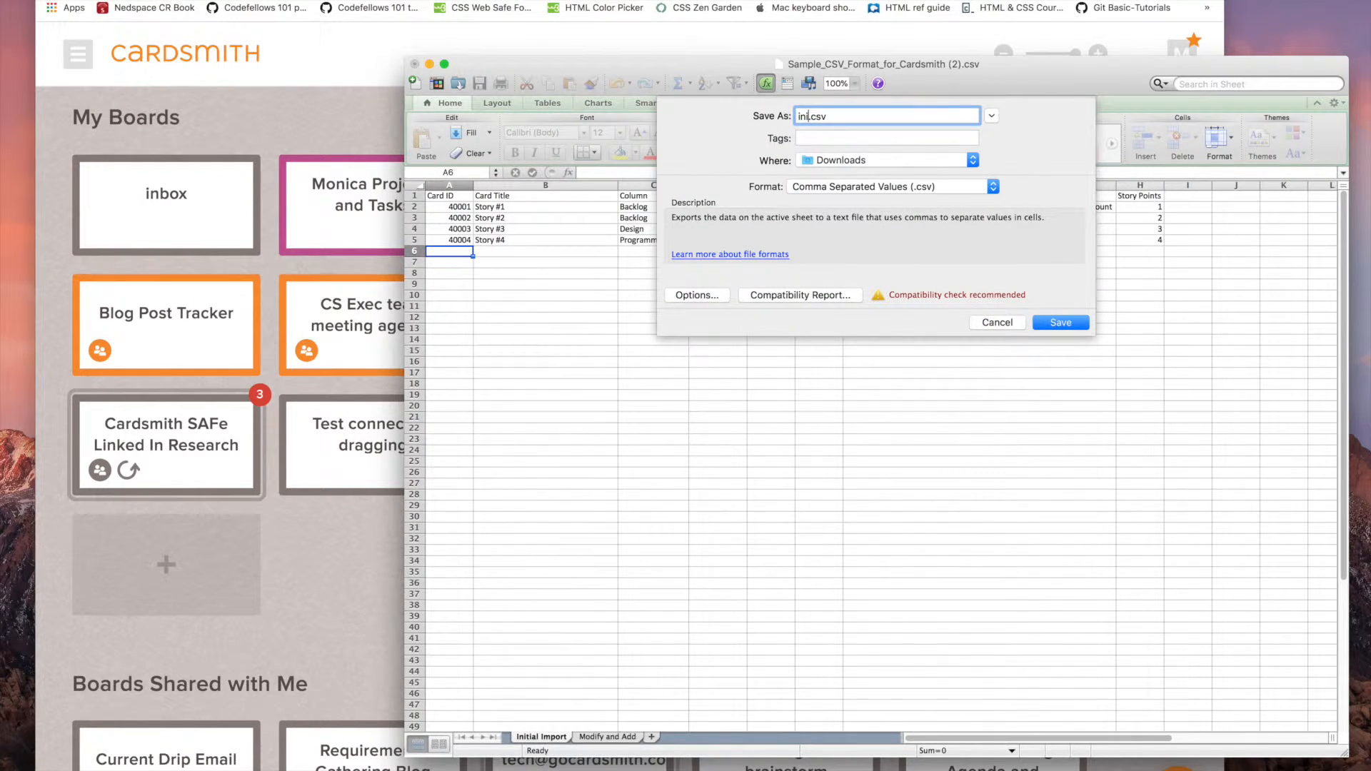
text( board)
click(1061, 321)
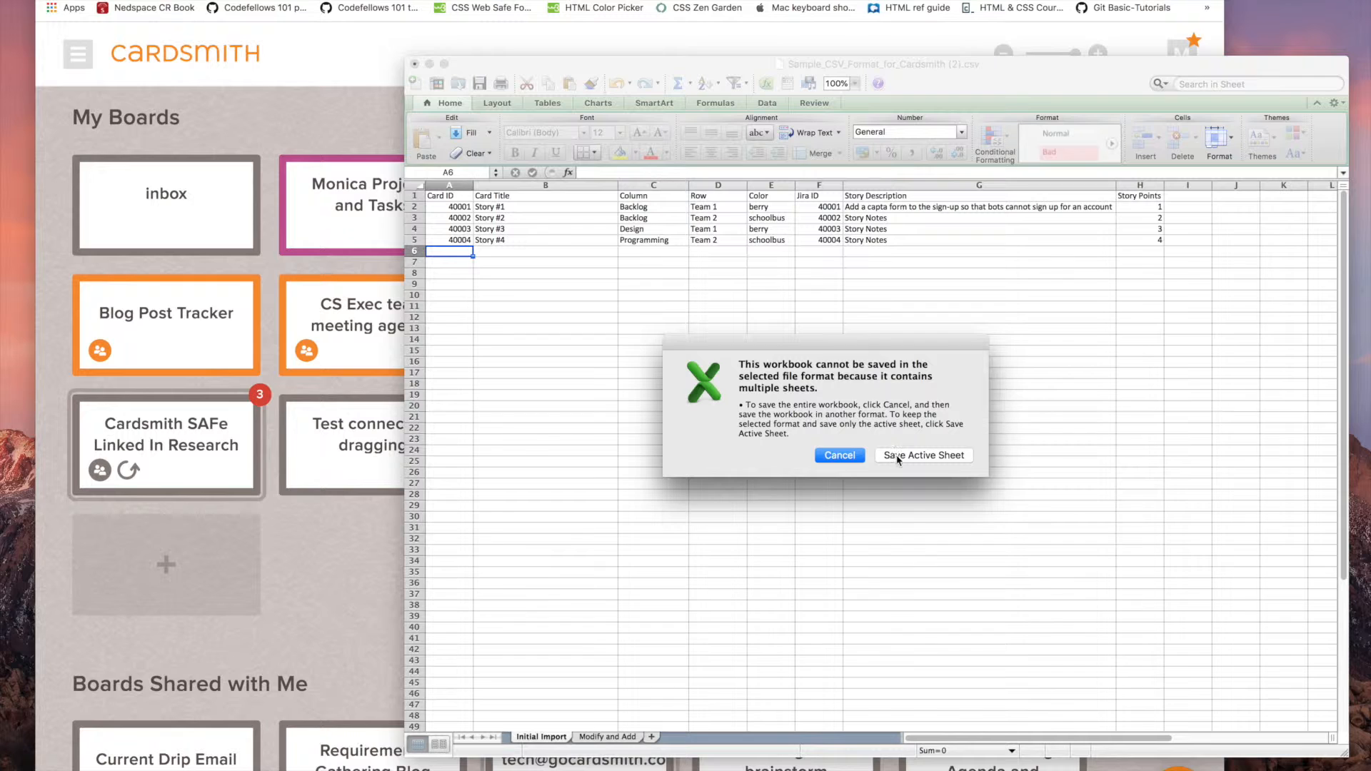
click(898, 458)
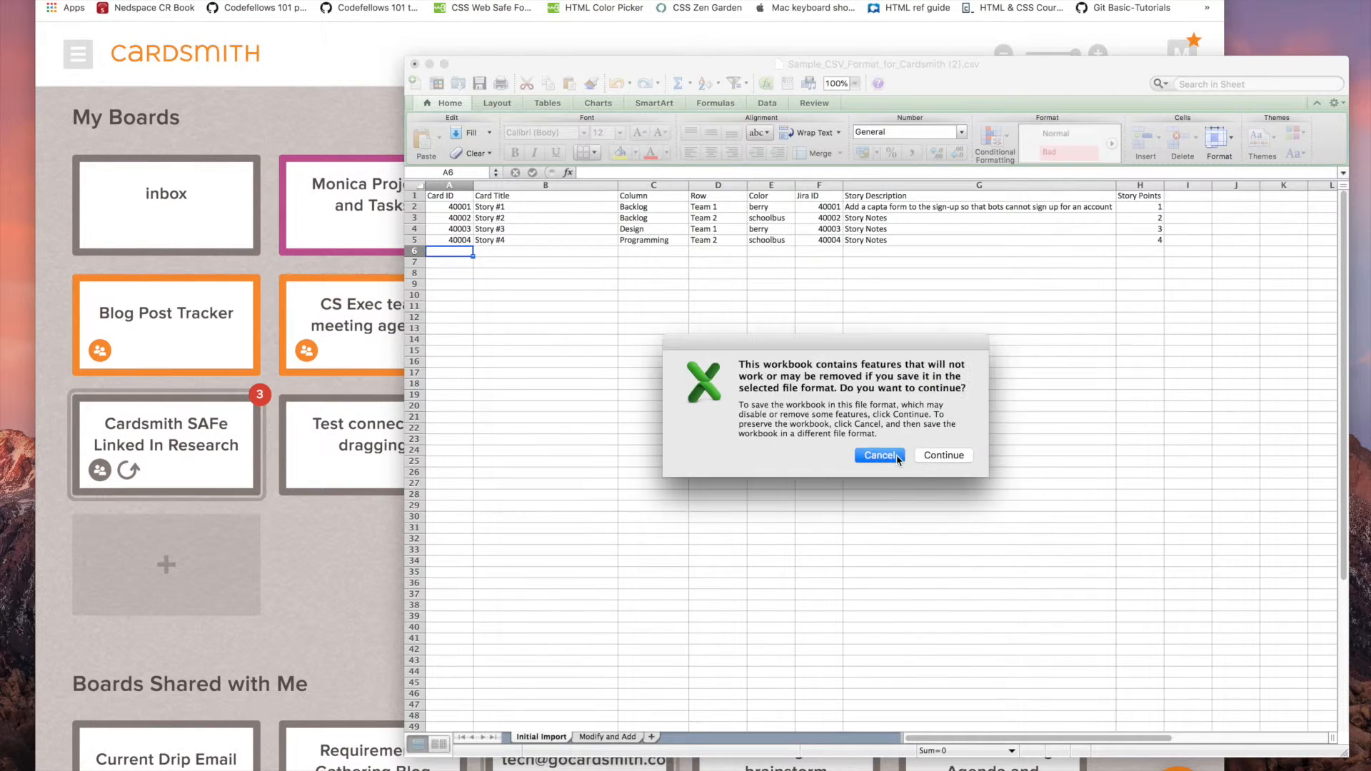
click(943, 456)
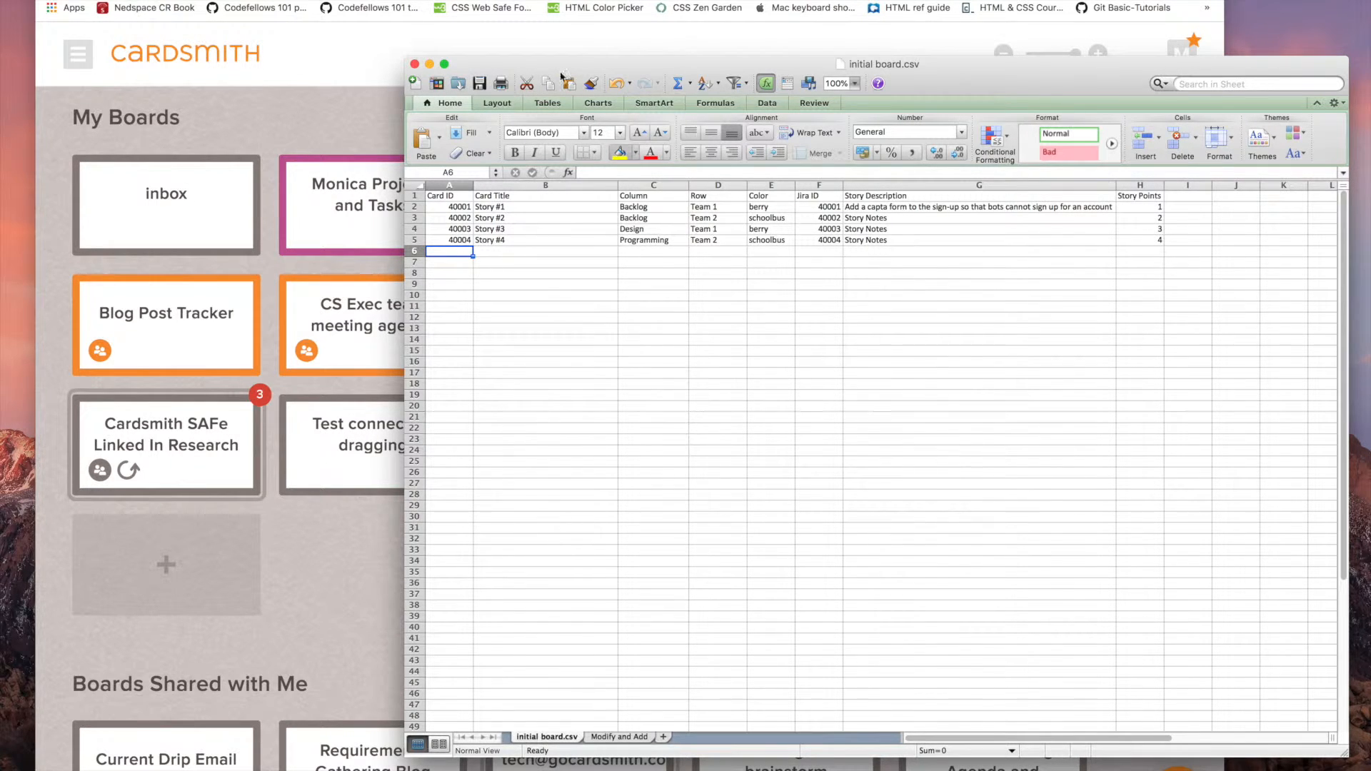
Step: Switch to Cardsmith, expand the CSV import instructions, and import initial board.csv from Downloads as a new board
click(94, 30)
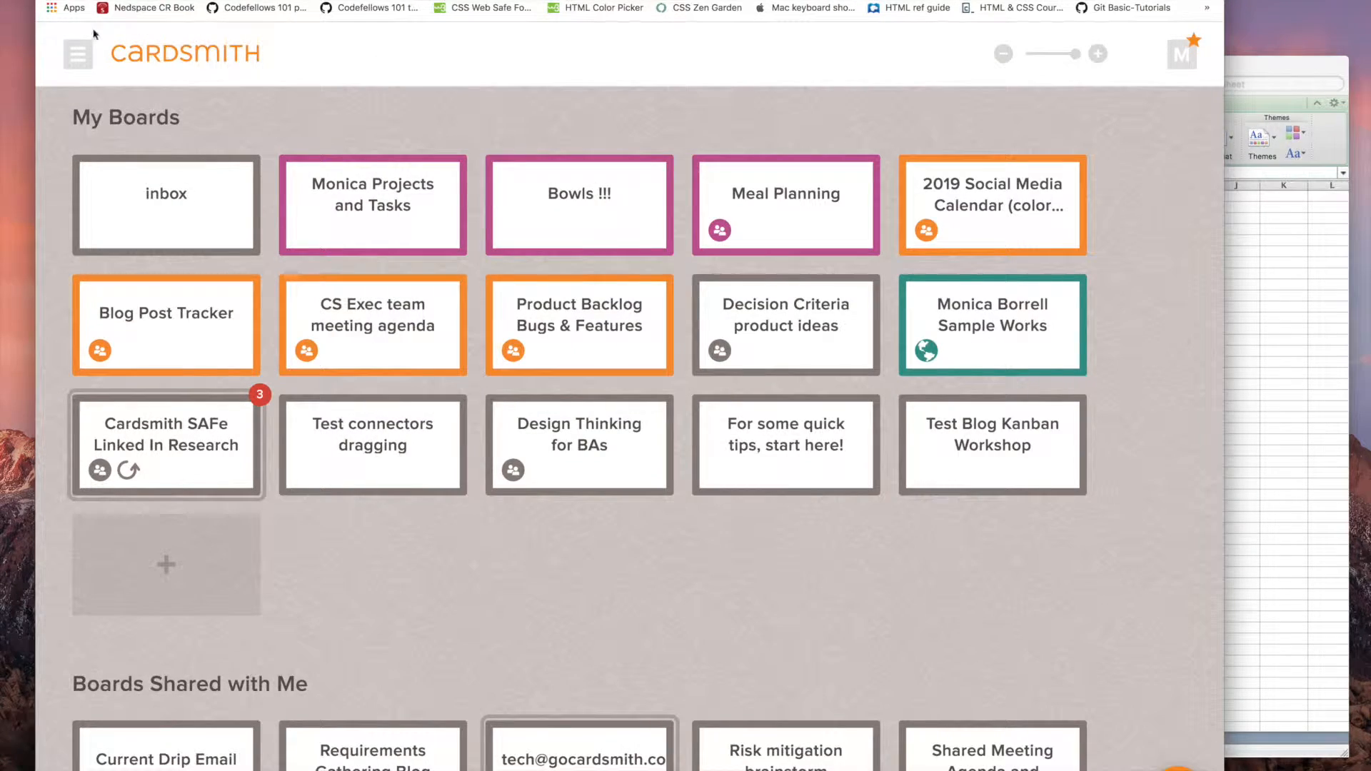
click(79, 57)
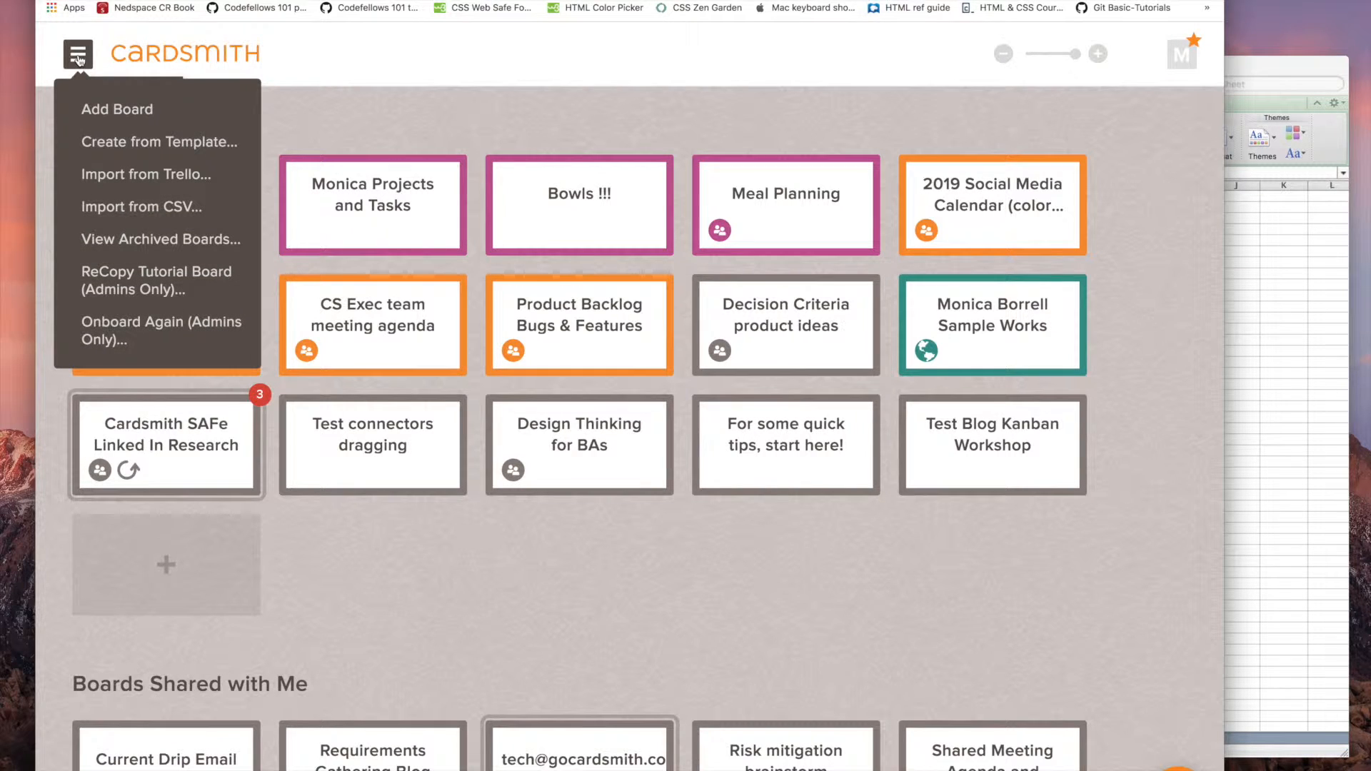
click(119, 210)
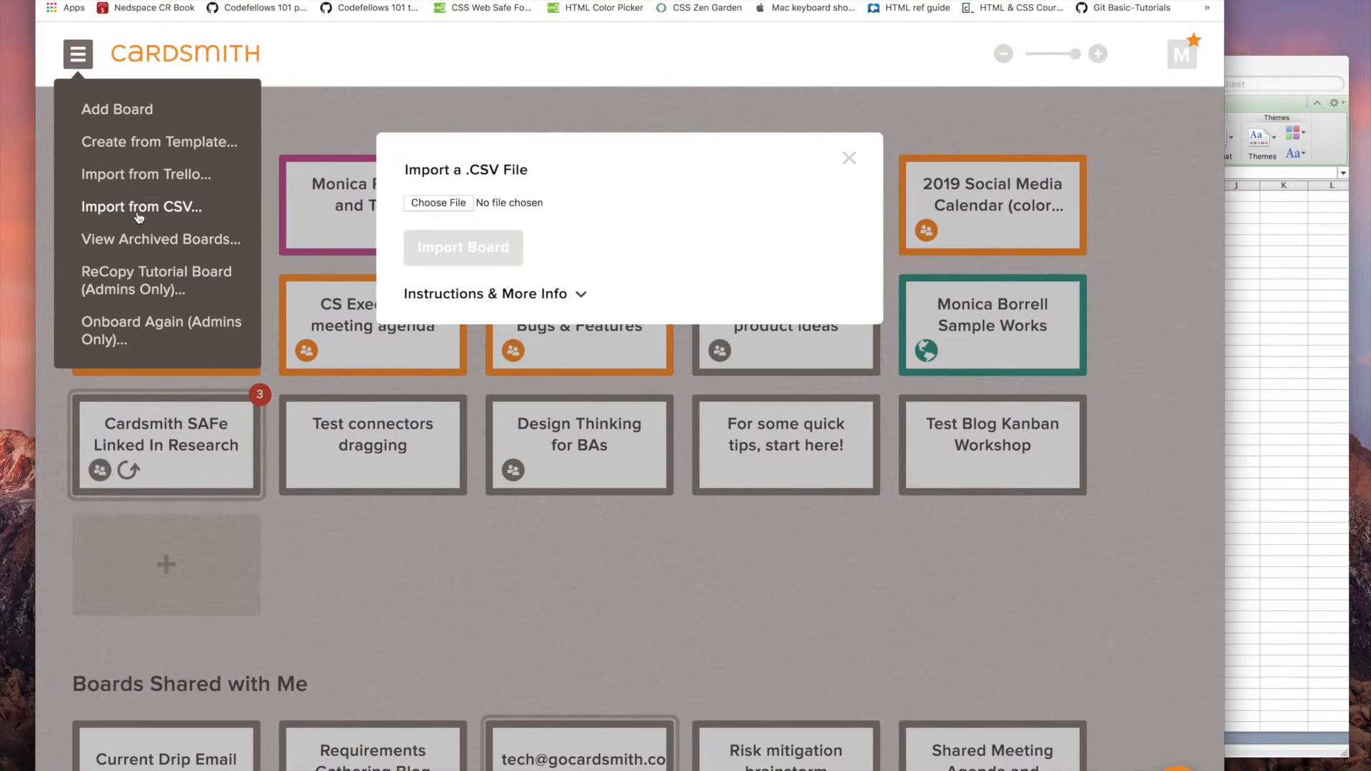
click(544, 295)
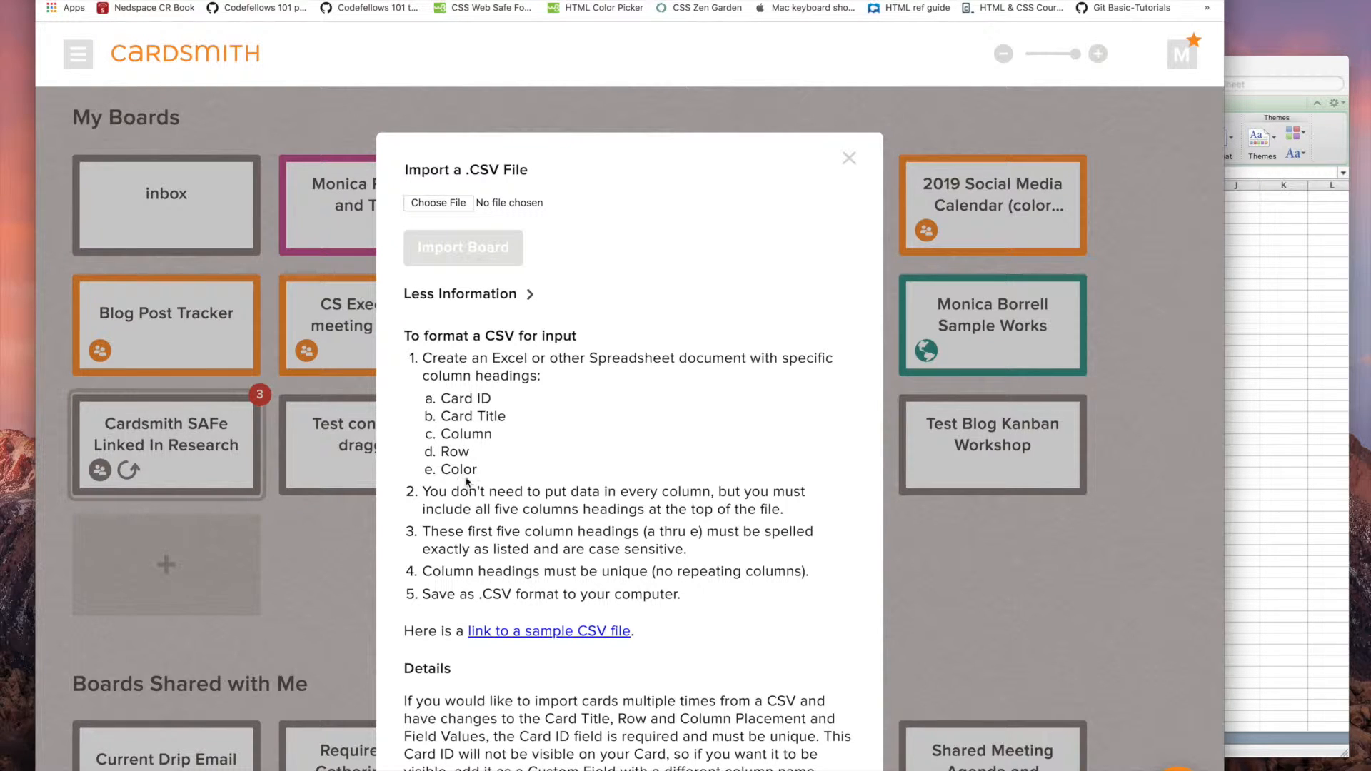
click(435, 205)
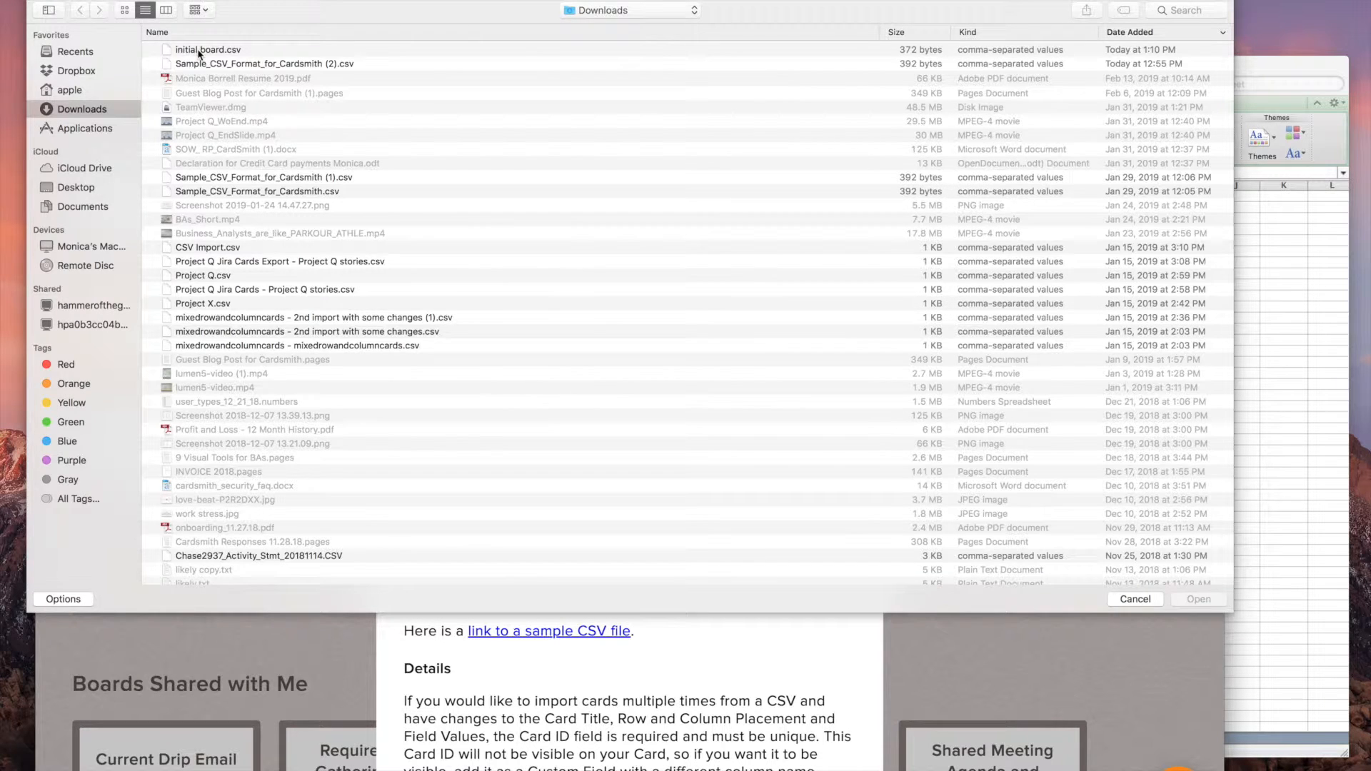
double_click(207, 50)
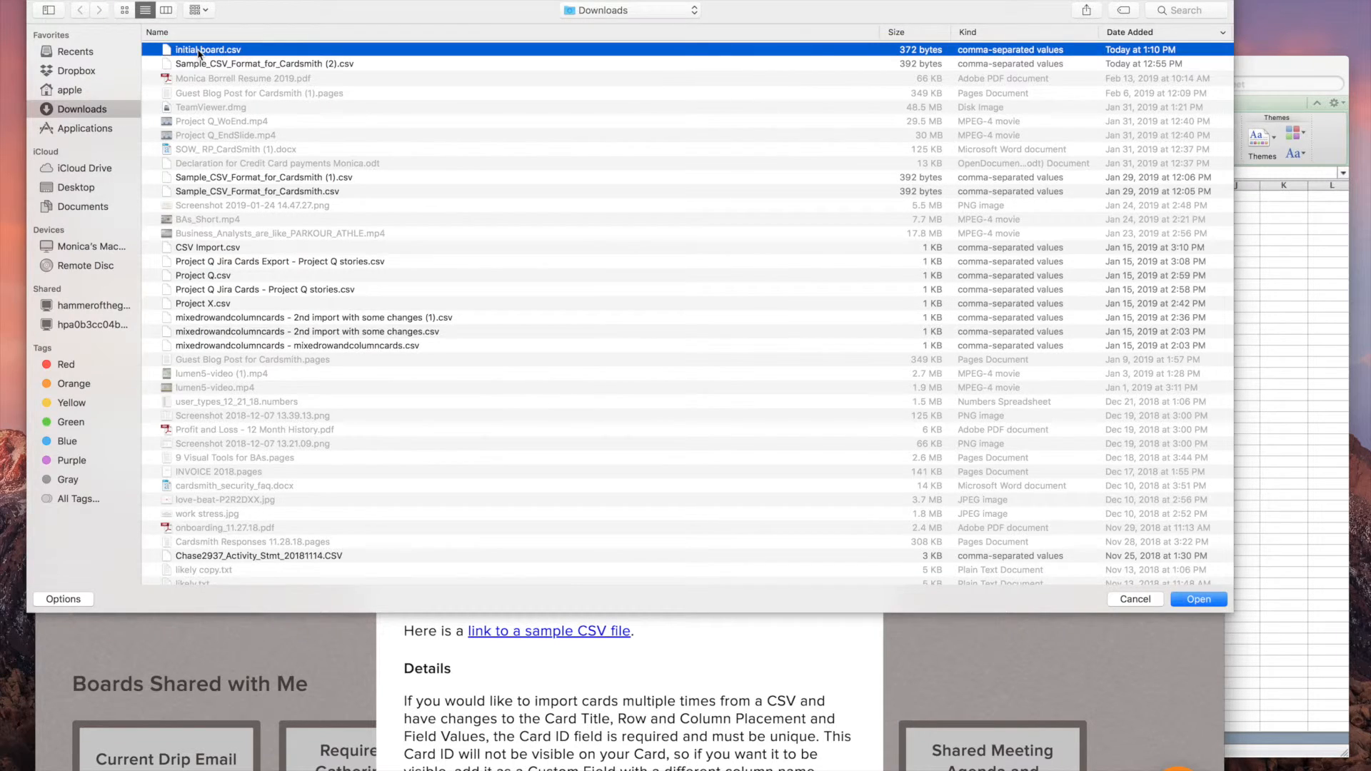
click(460, 251)
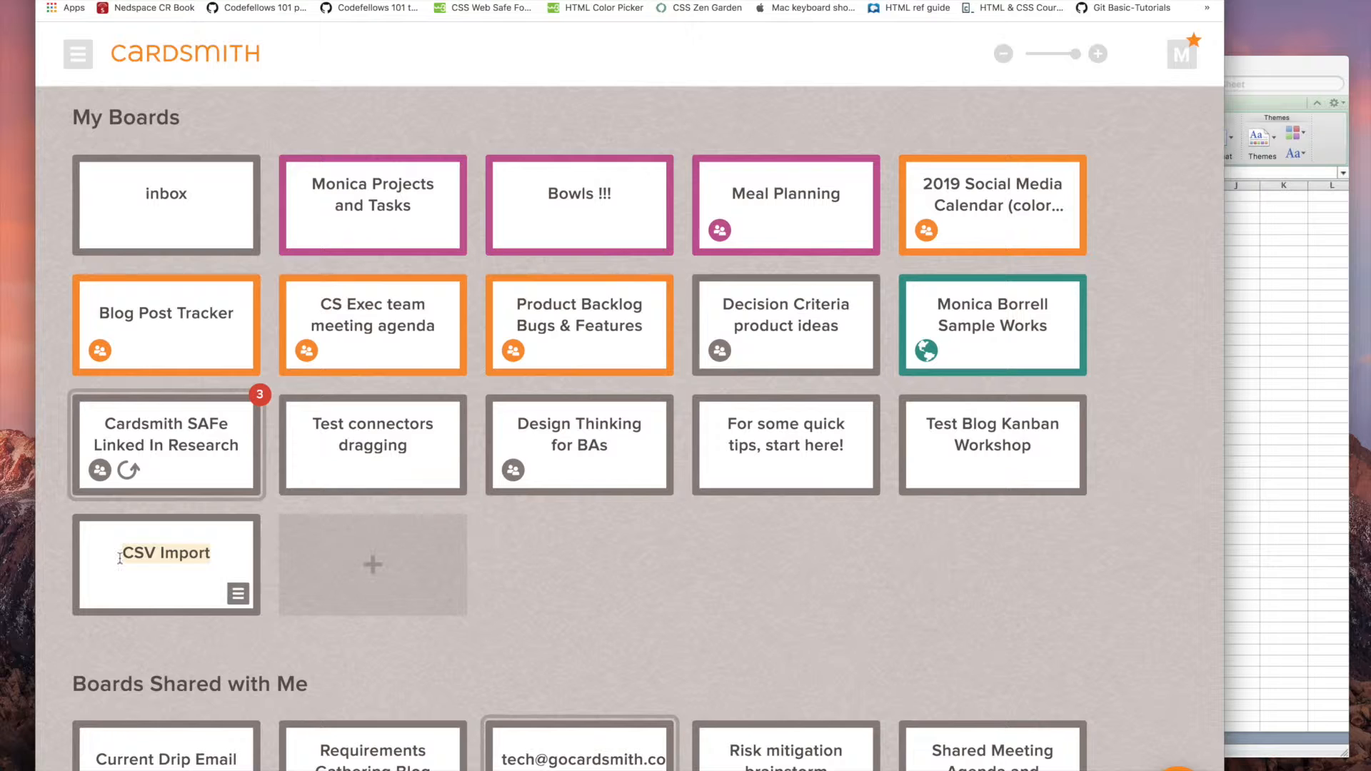
Step: Open the imported CSV Import board and rename it "Jira Sprints"
click(154, 577)
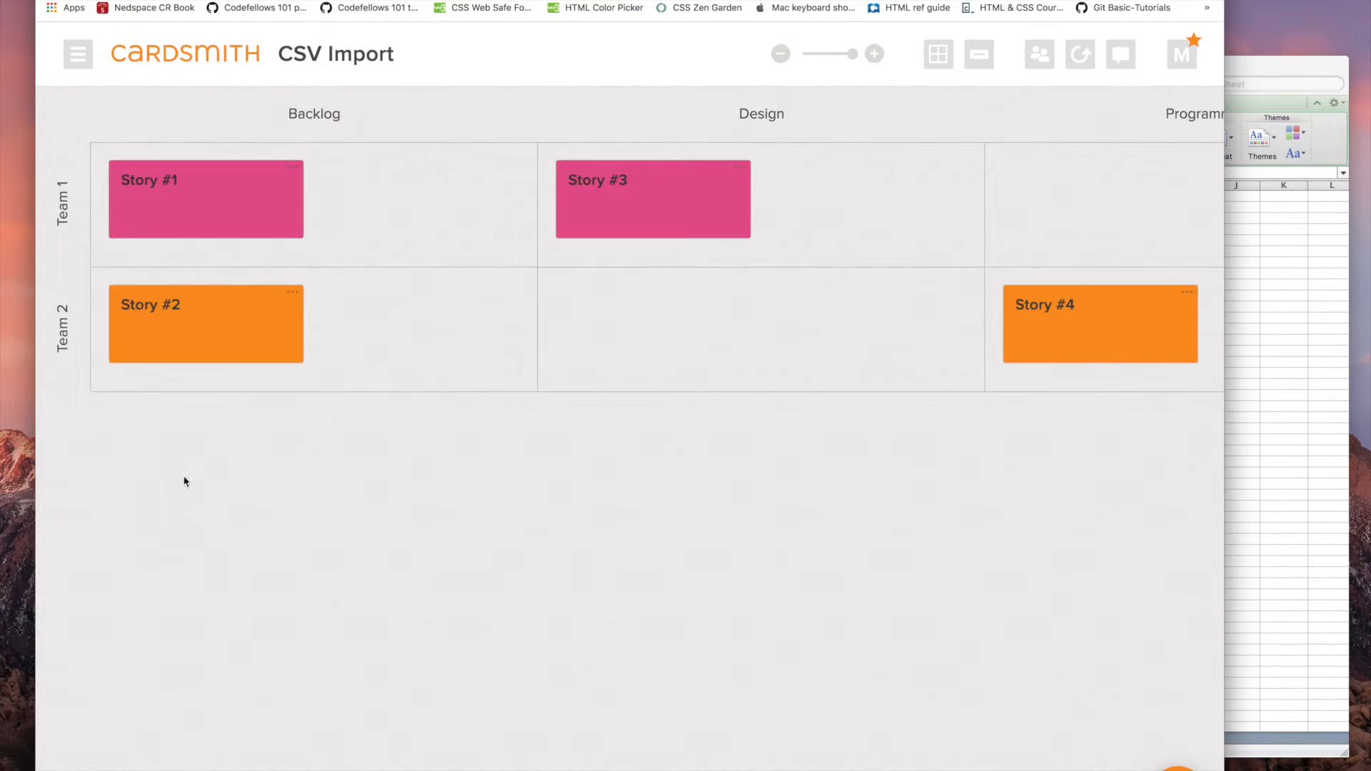
click(305, 55)
text(Jira)
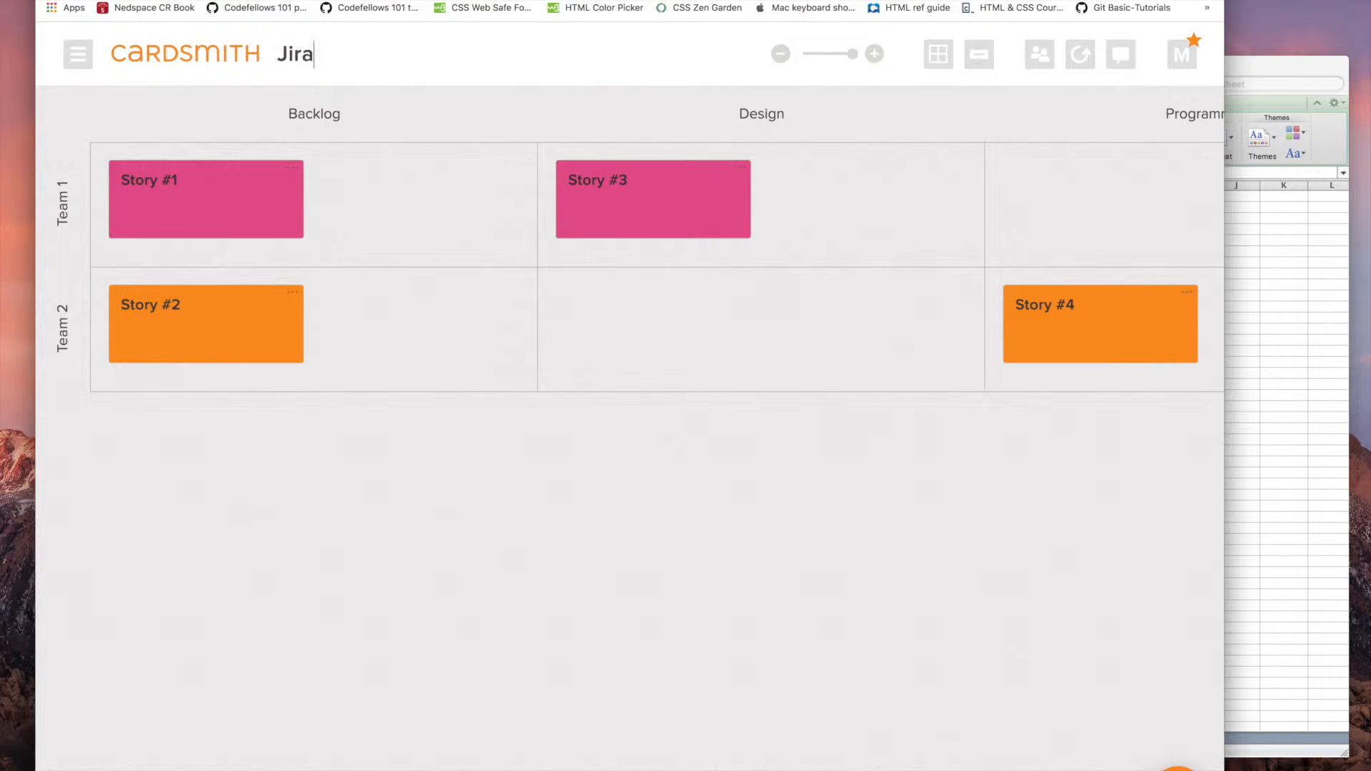
text( Sprints)
Step: Narrow the Backlog, Design and Programming columns to the width of a single card each
mouse_move(442, 291)
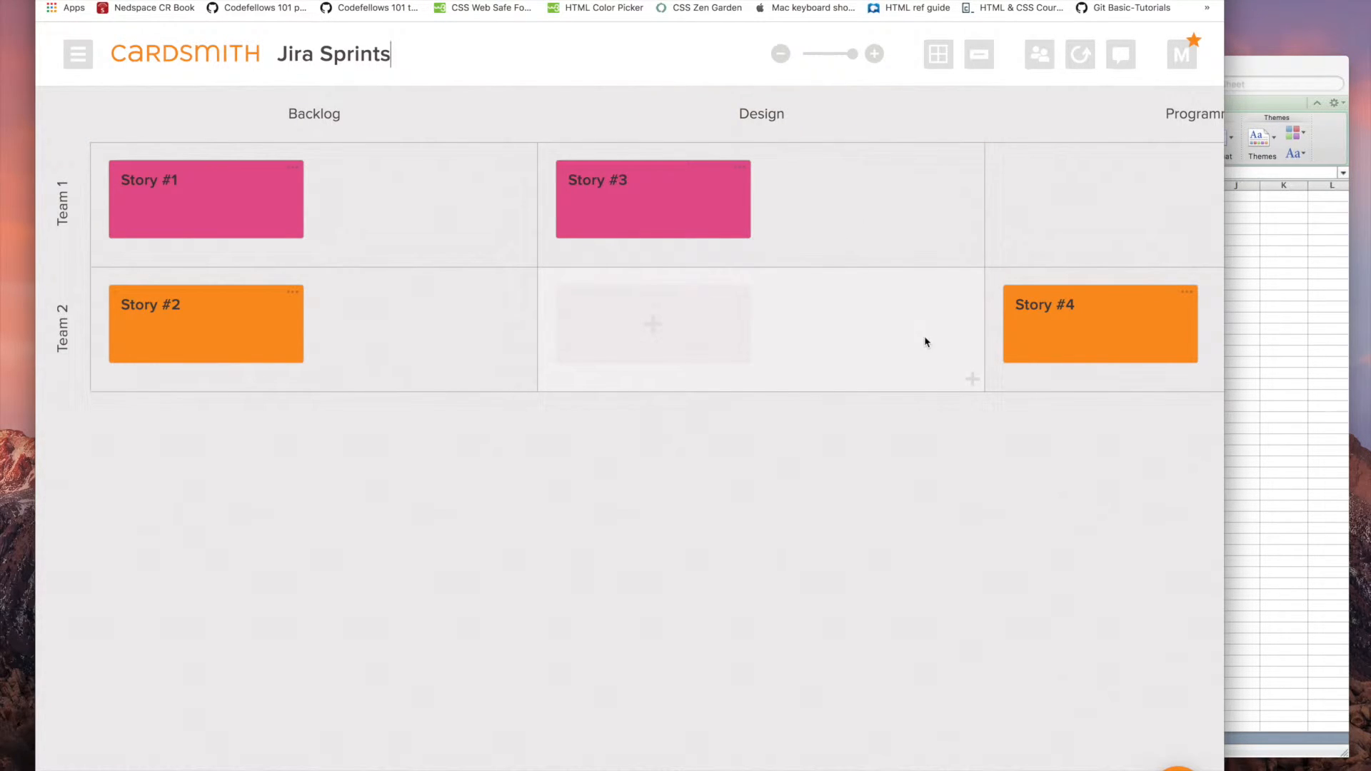
scroll(892, 342, right, 5)
scroll(887, 344, left, 5)
drag(537, 112, 324, 125)
drag(768, 132, 559, 135)
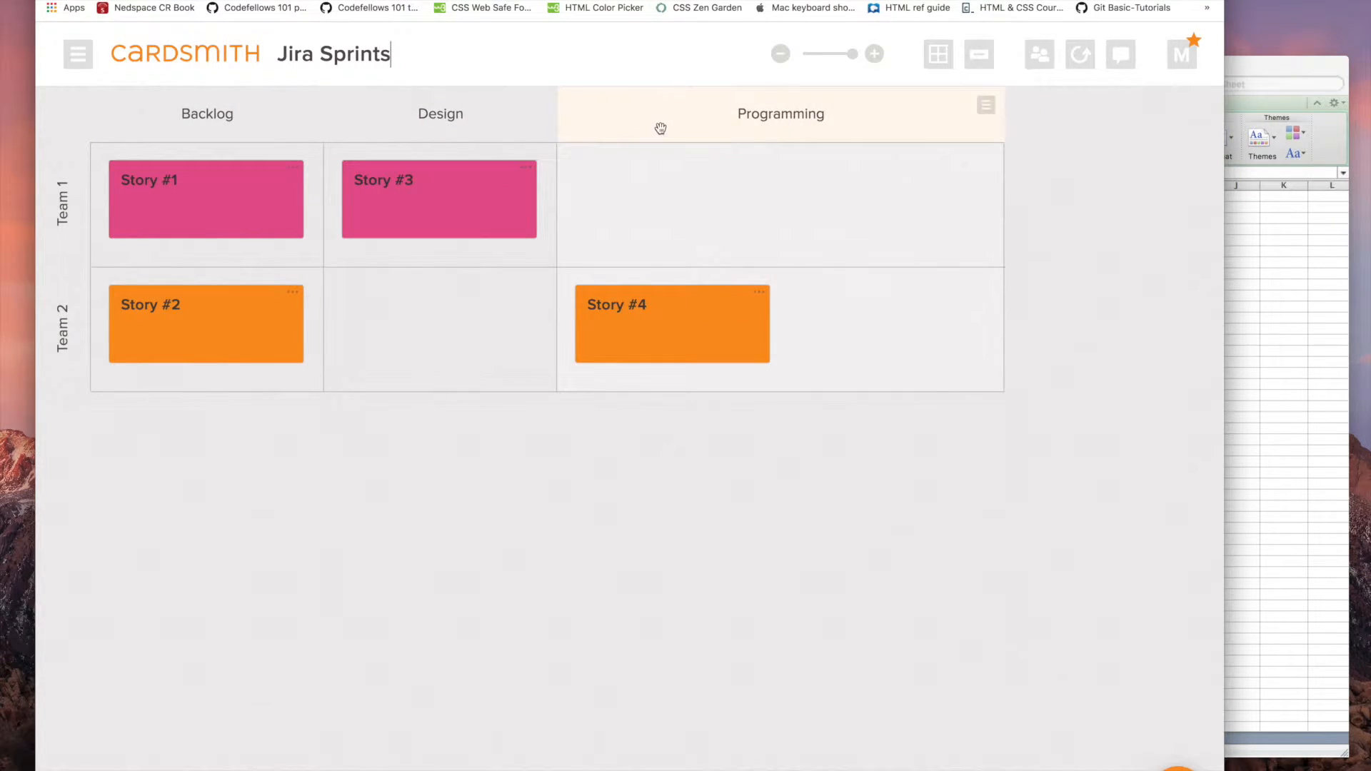
drag(999, 126, 772, 105)
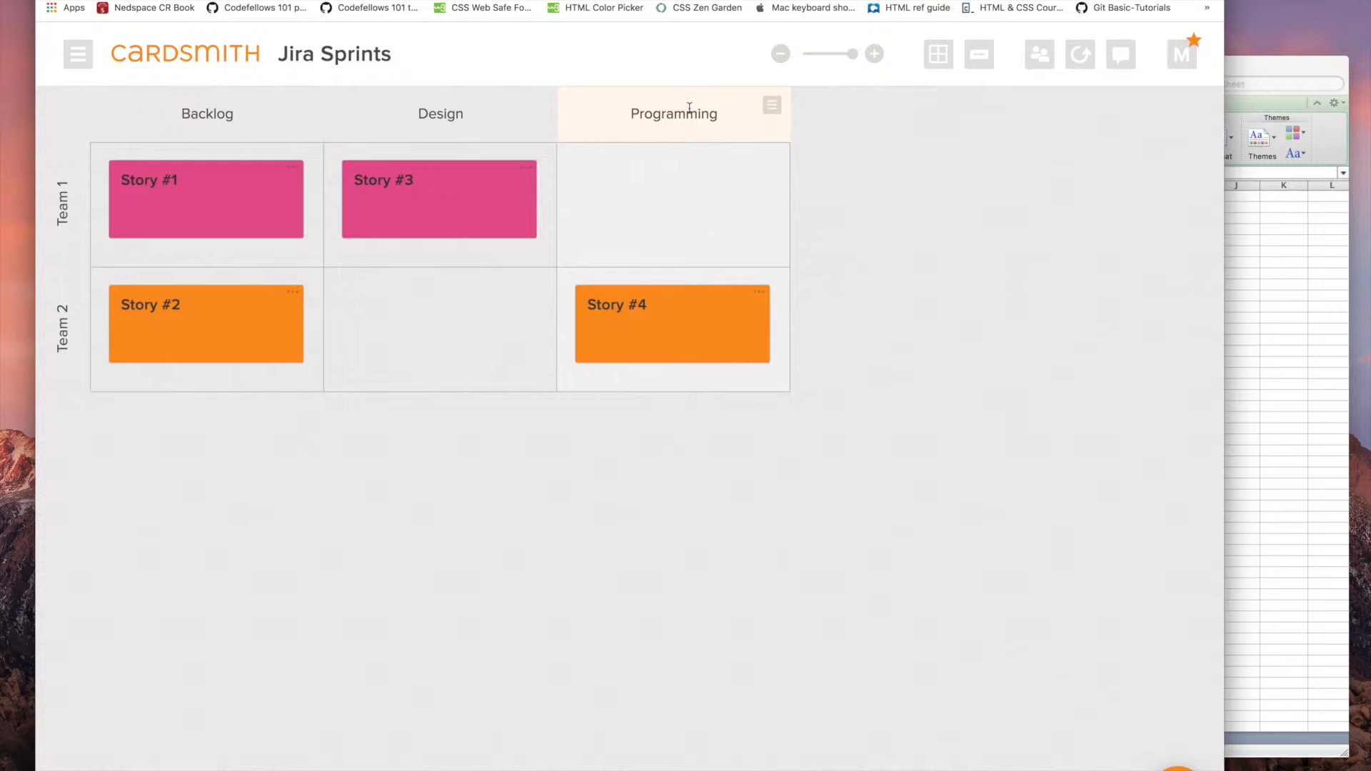
Step: Inspect the imported fields on the Story #2 and Story #1 cards, and look over the board's available actions
click(258, 346)
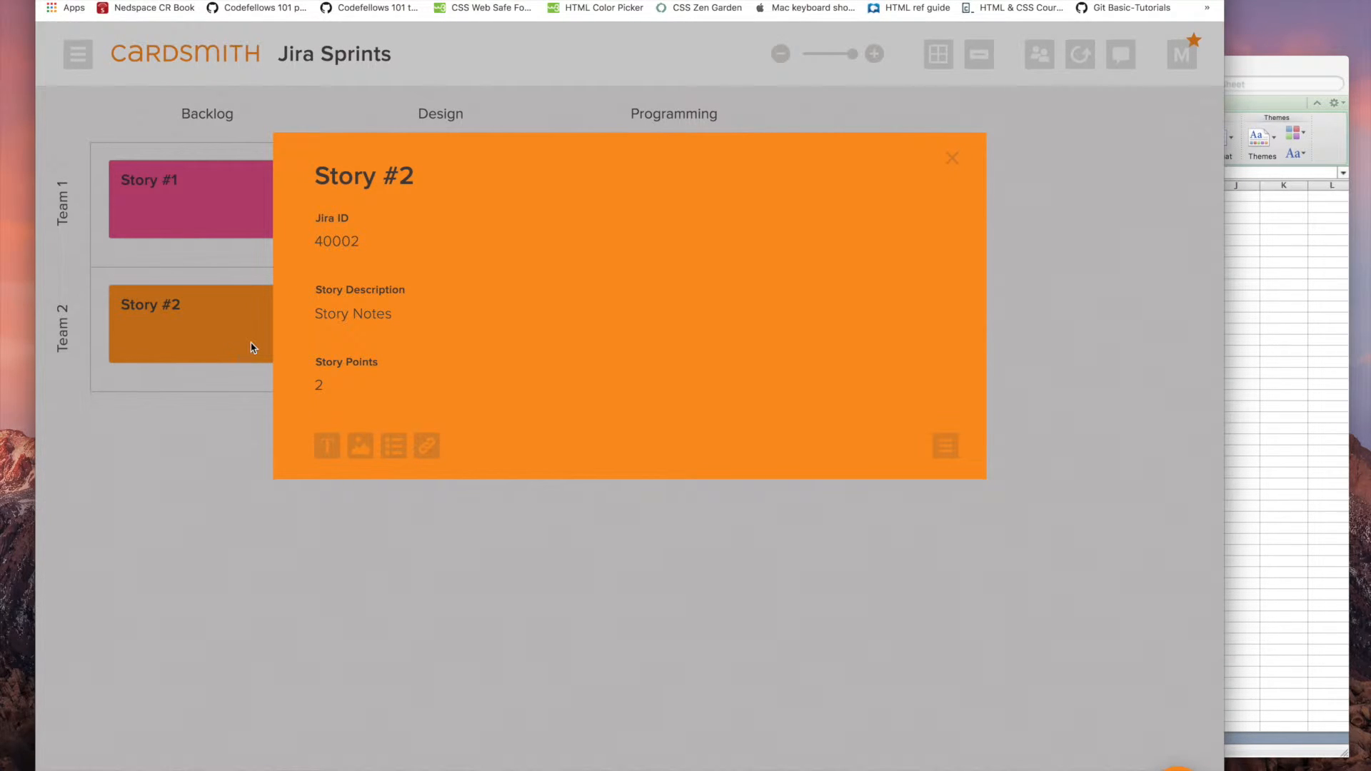
click(211, 469)
click(210, 215)
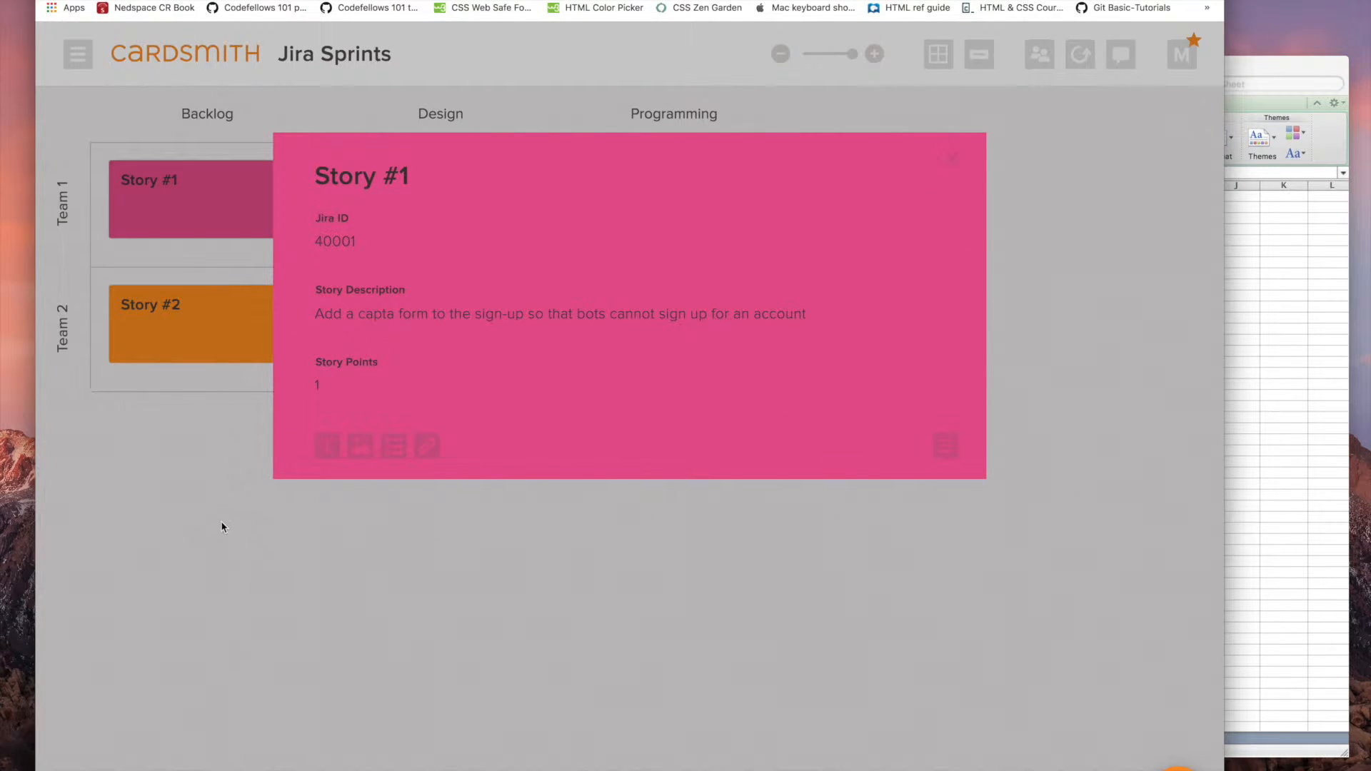
click(221, 527)
click(78, 58)
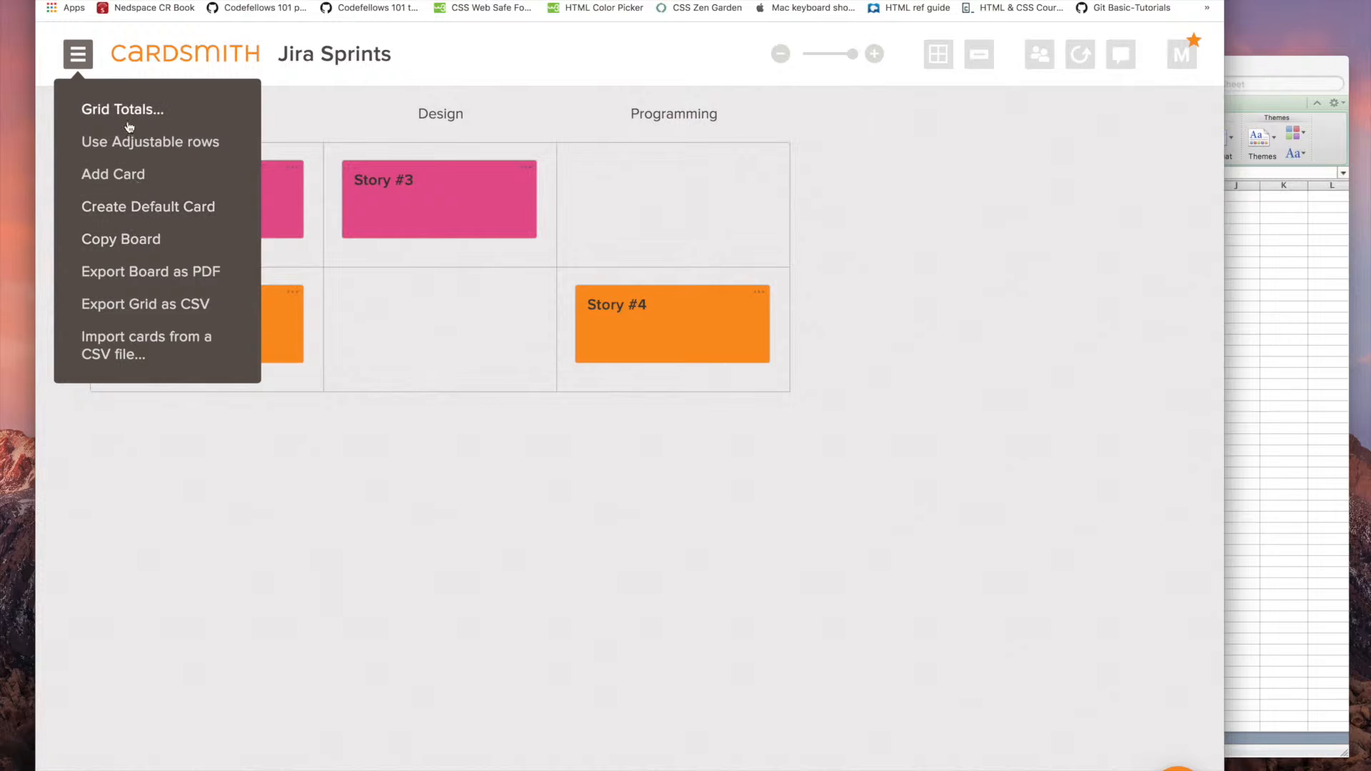
click(191, 388)
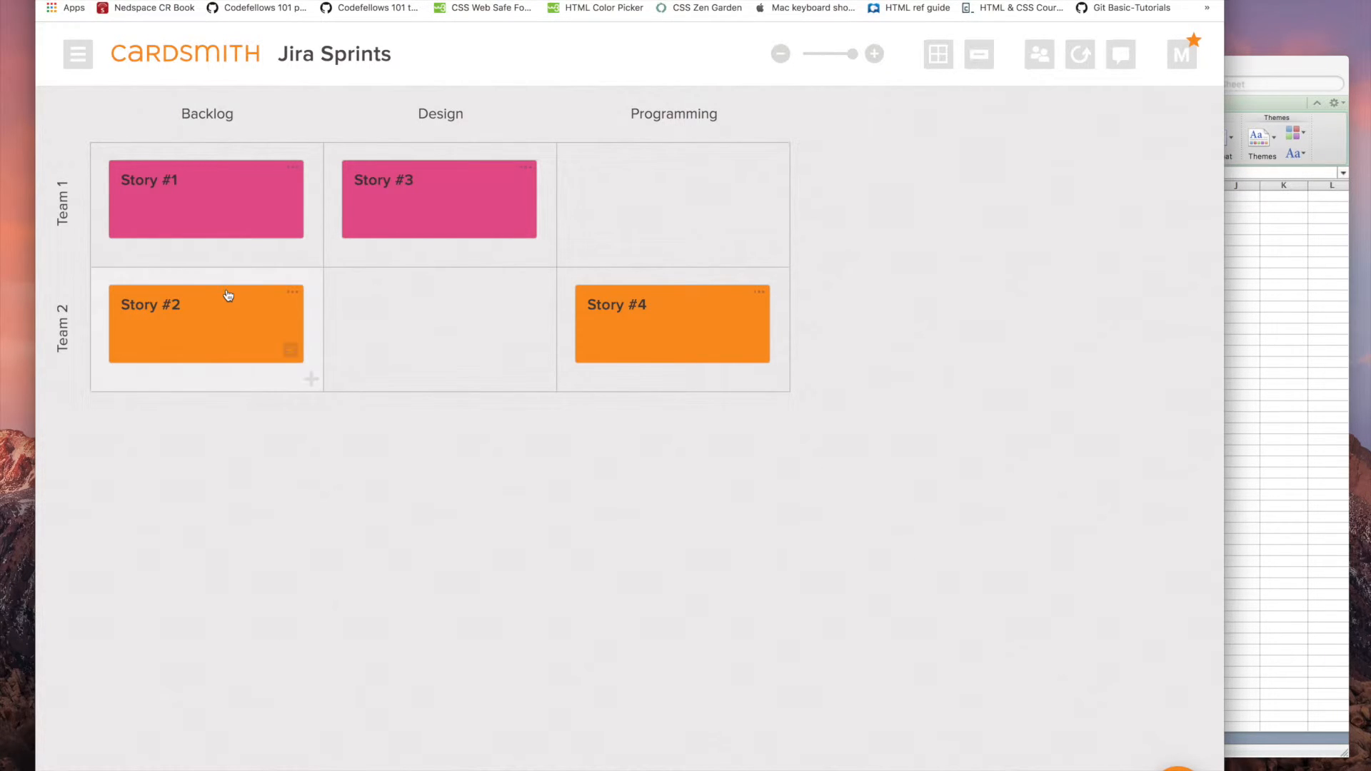
Step: Switch to the Excel workbook and compare the initial board sheet with the Modify and Add sheet, ending on Modify and Add
click(1321, 257)
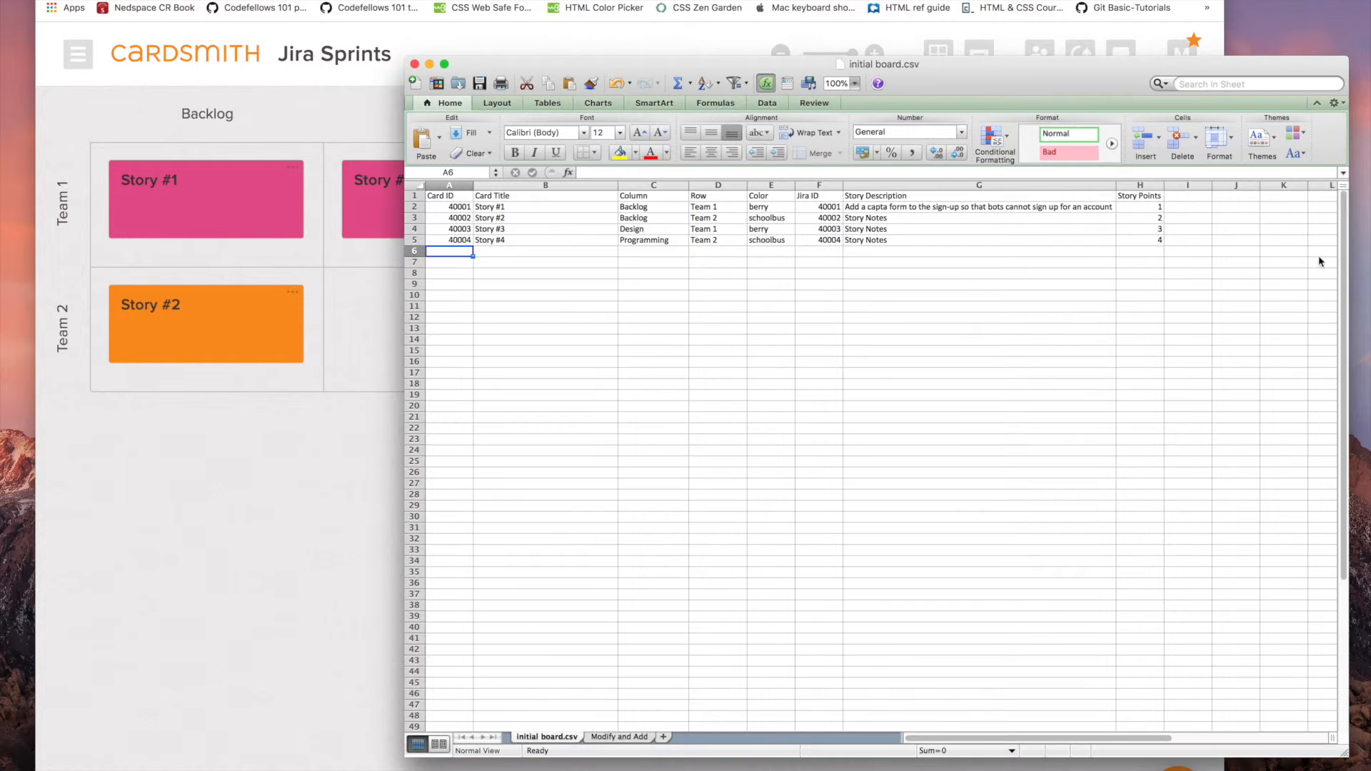
click(612, 737)
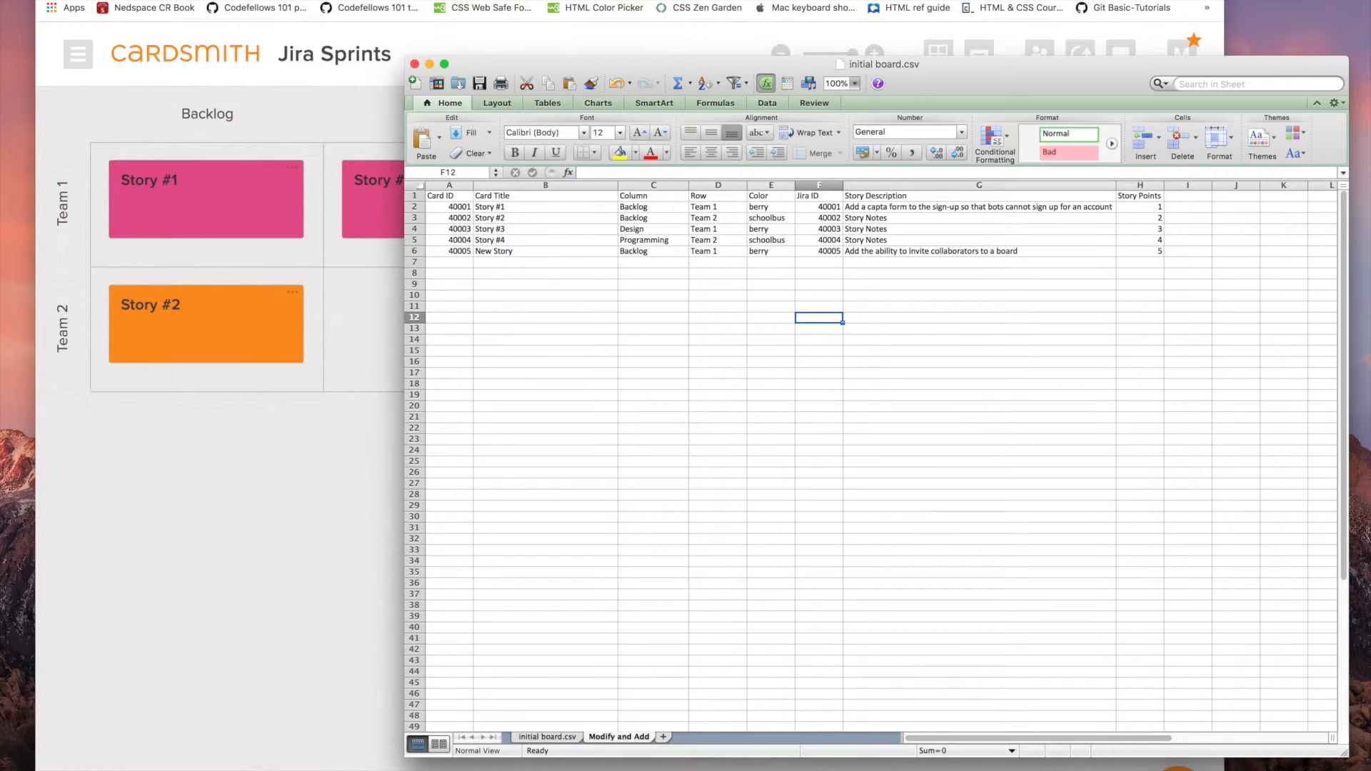
click(541, 737)
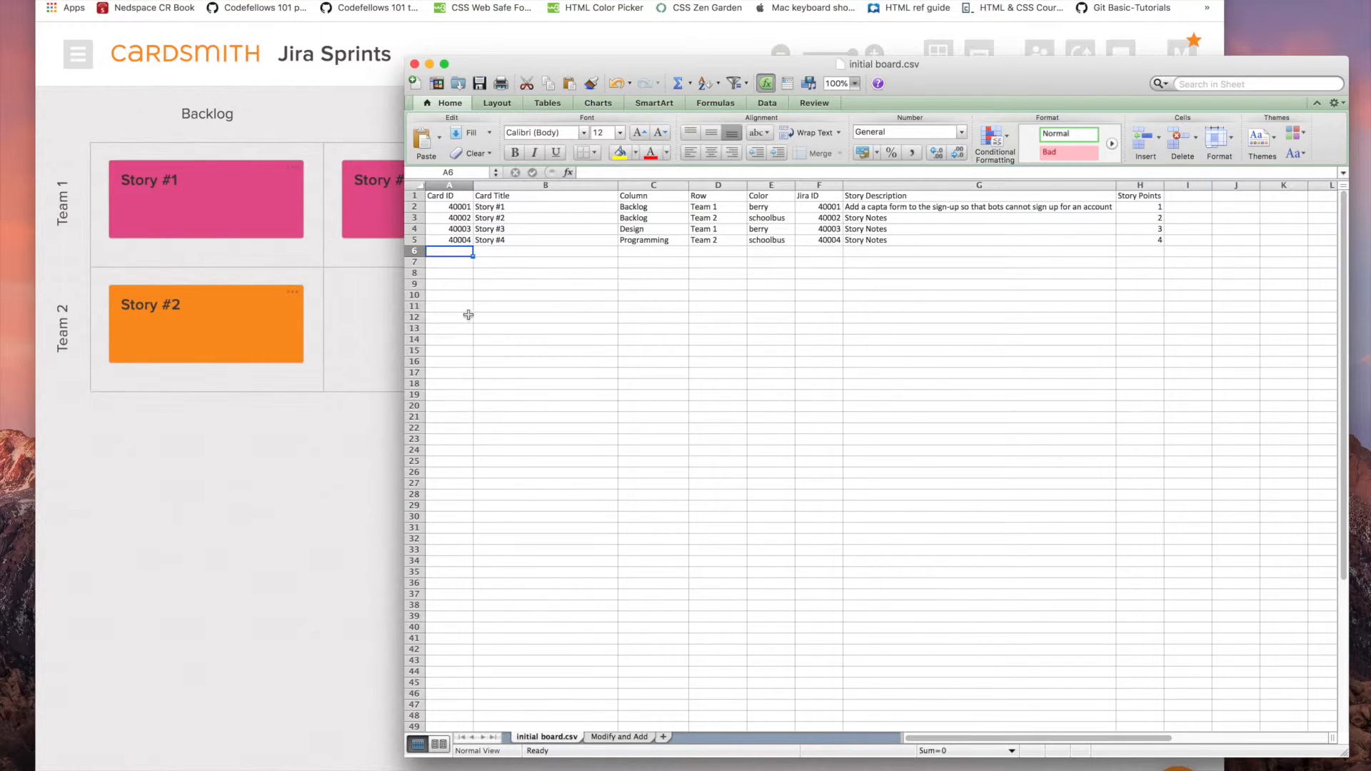
click(611, 737)
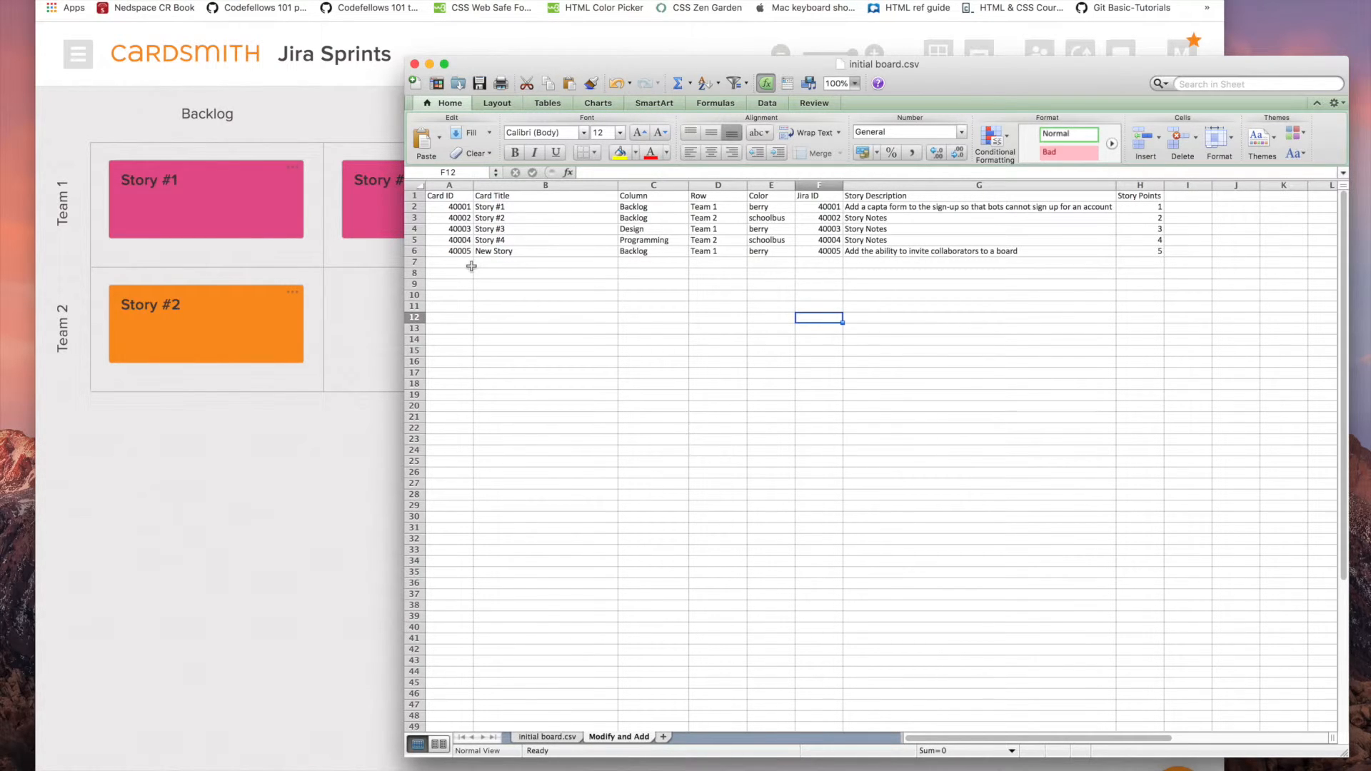
Step: Change the card title for Card ID 40001 to "Initial Story #1 Changed it's name" on the Modify and Add sheet
double_click(493, 206)
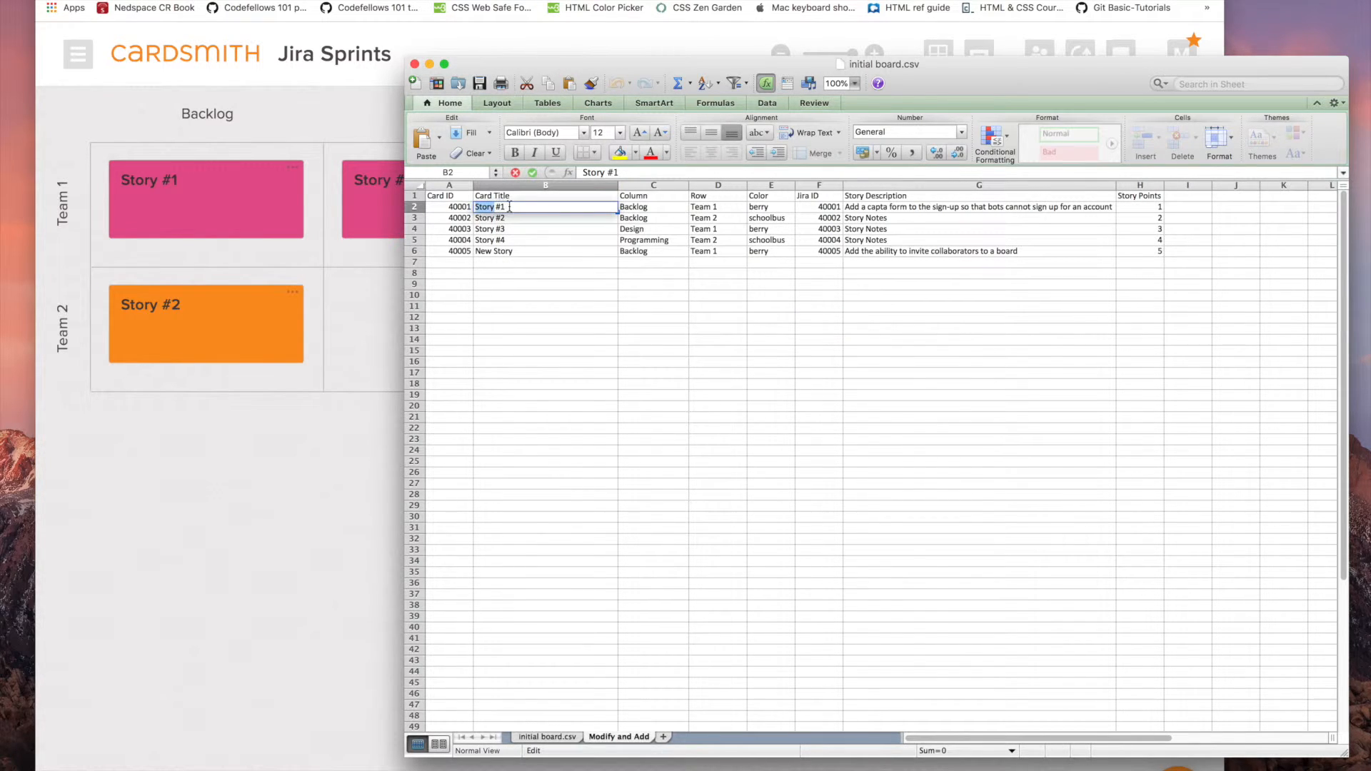
text(Initial Story )
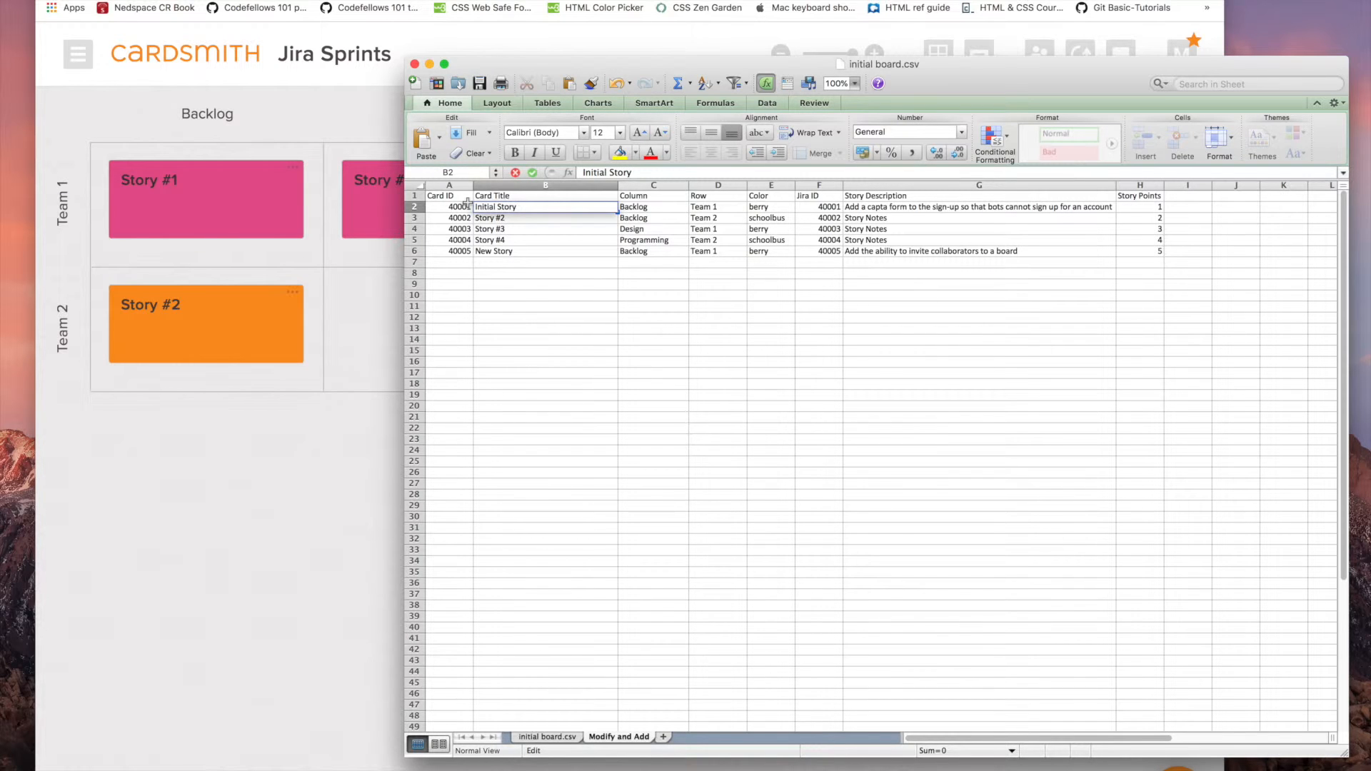
text(#1 Changed it's name)
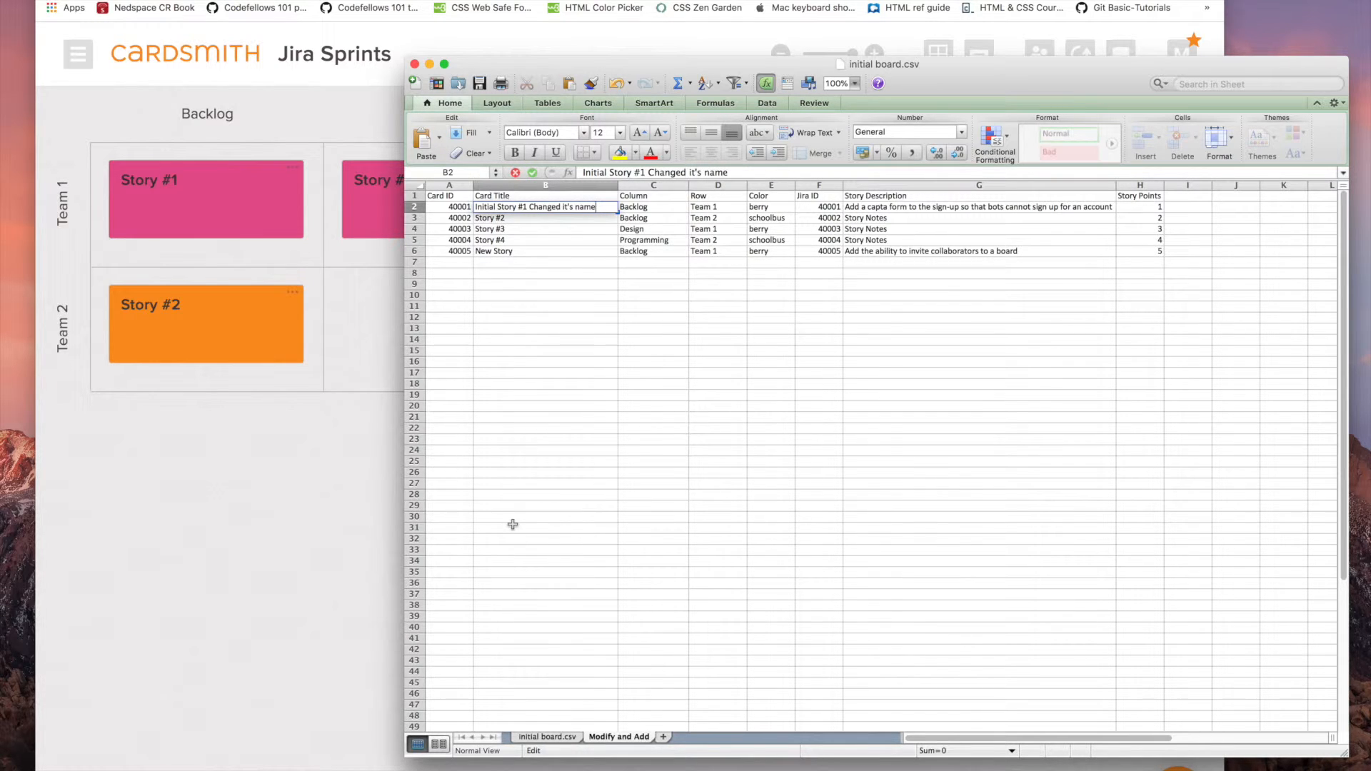
click(604, 448)
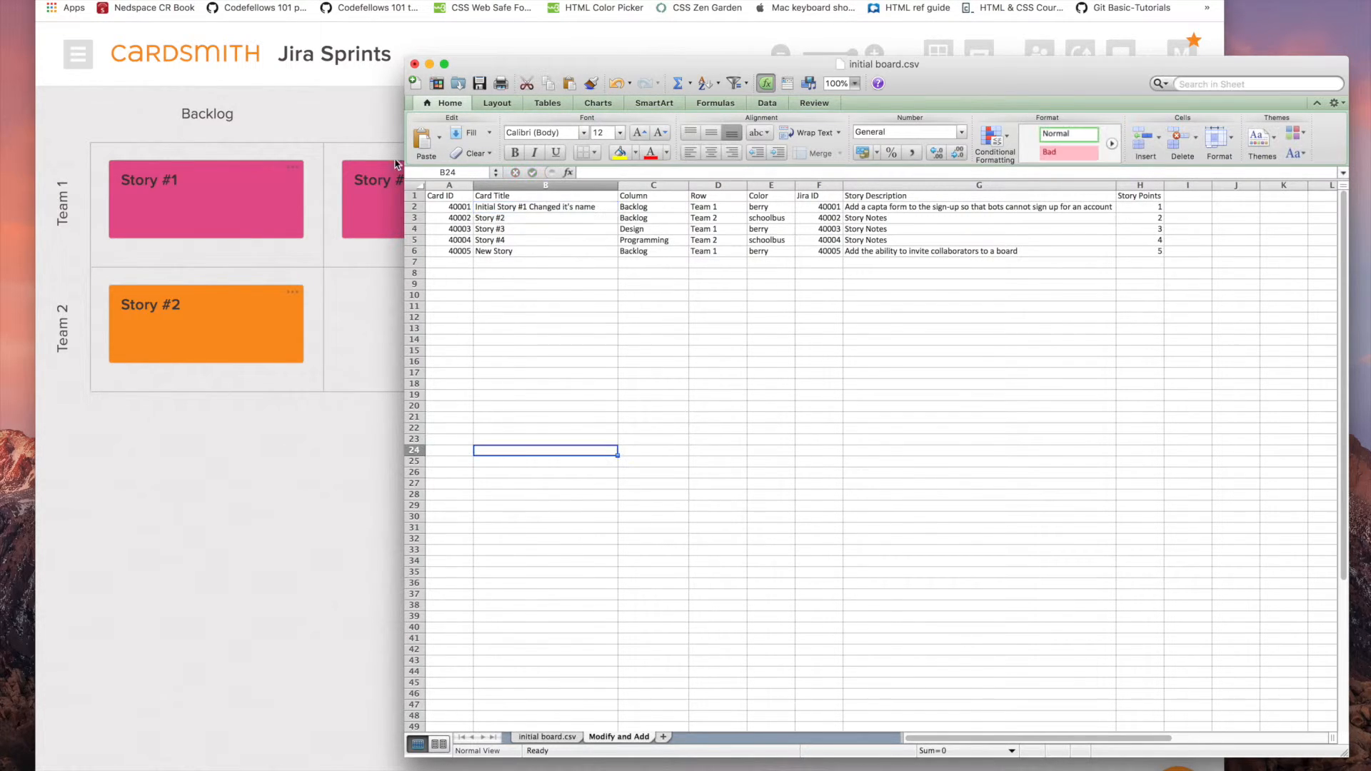
Step: Save only the active sheet as a comma-separated values file named "2nd board import" in Downloads, accepting the format limitations
click(0, 0)
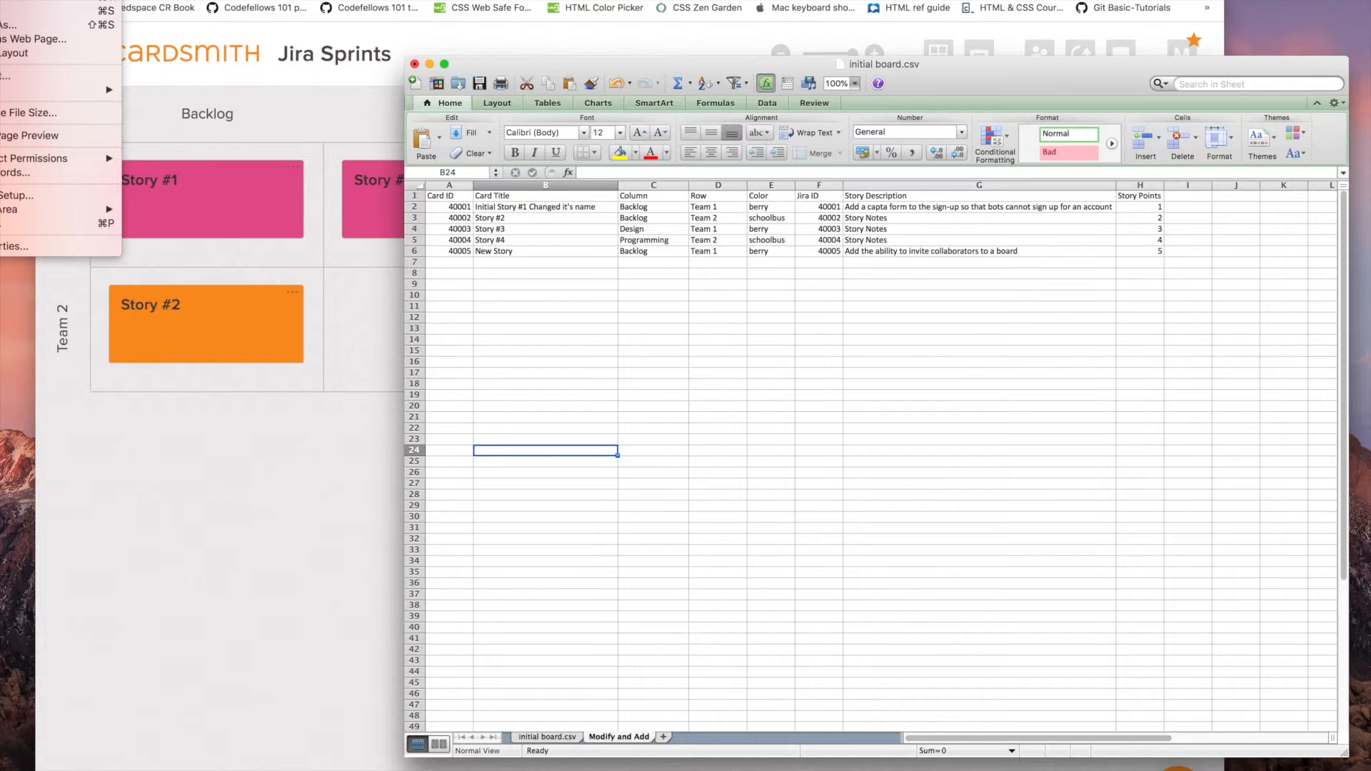
click(11, 25)
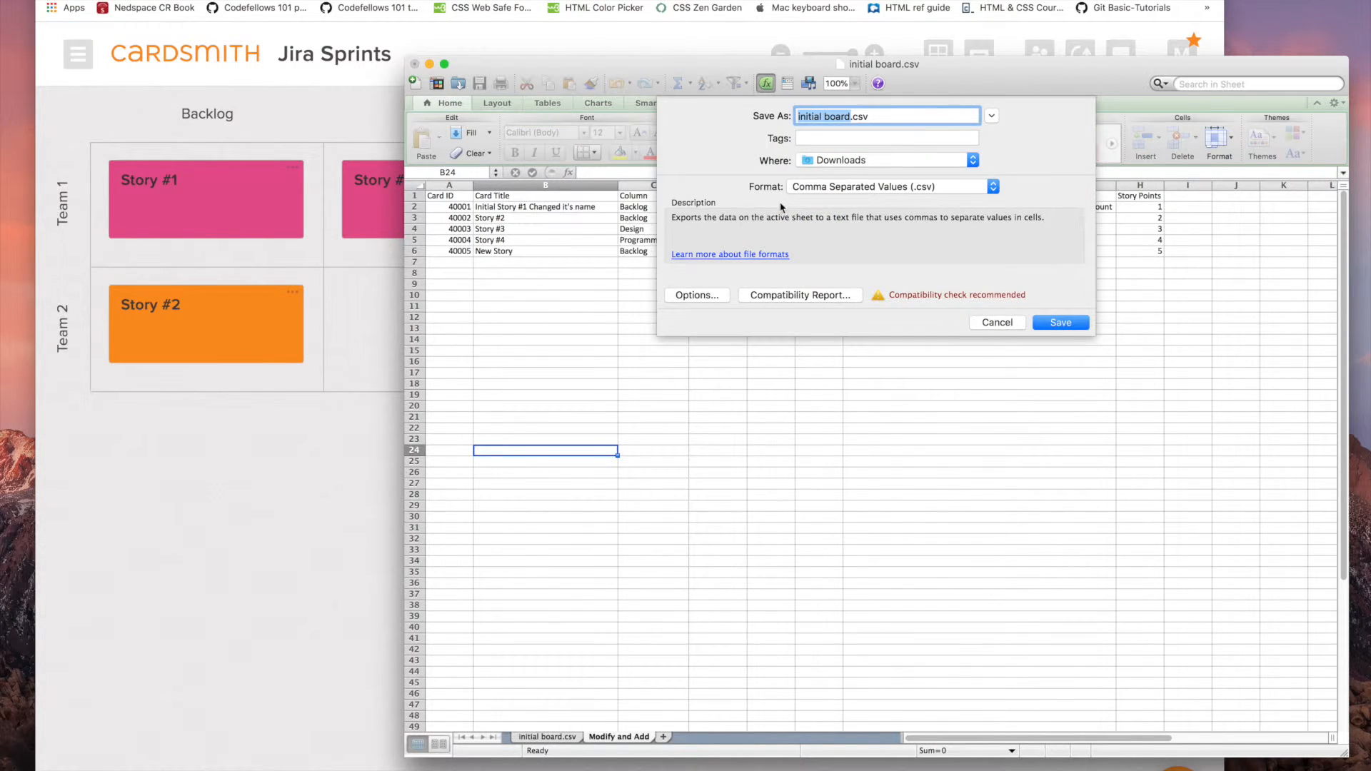
text(2nd board import)
key(Return)
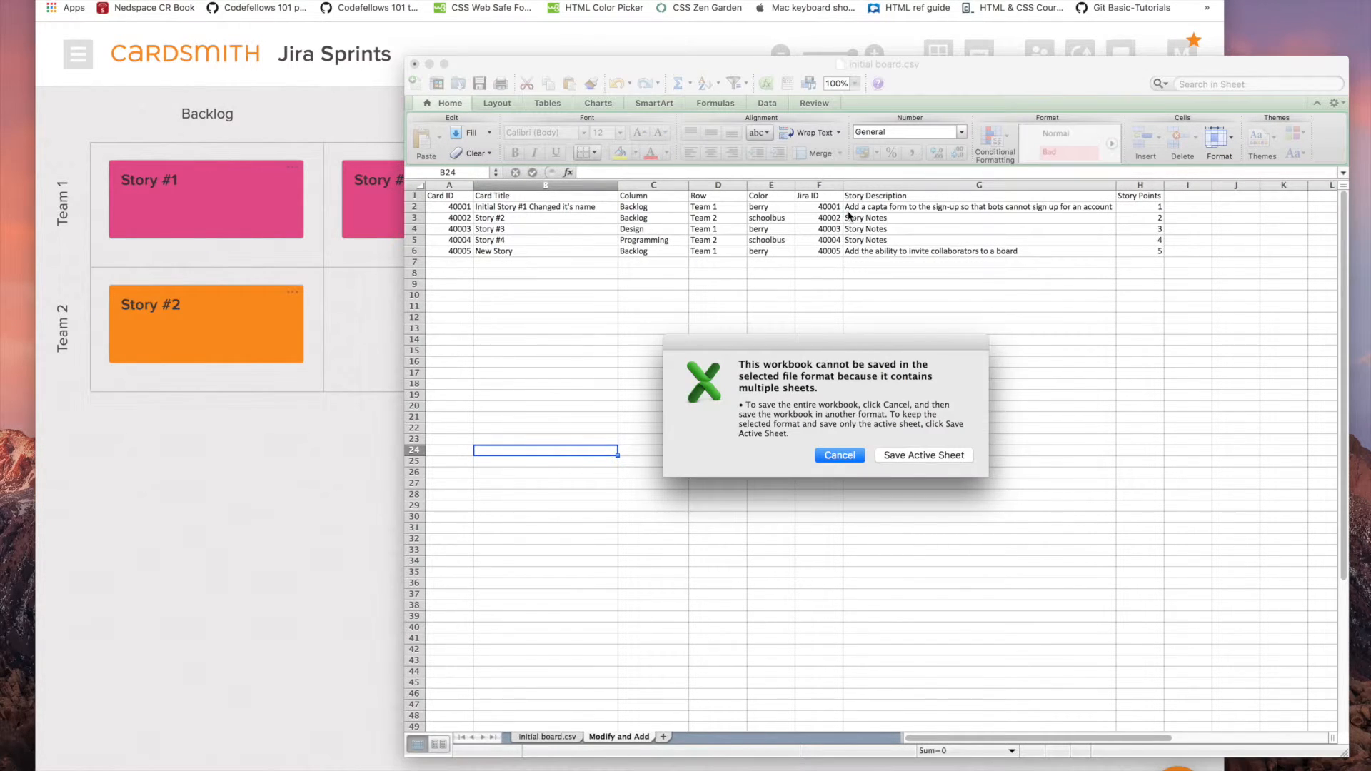
click(914, 458)
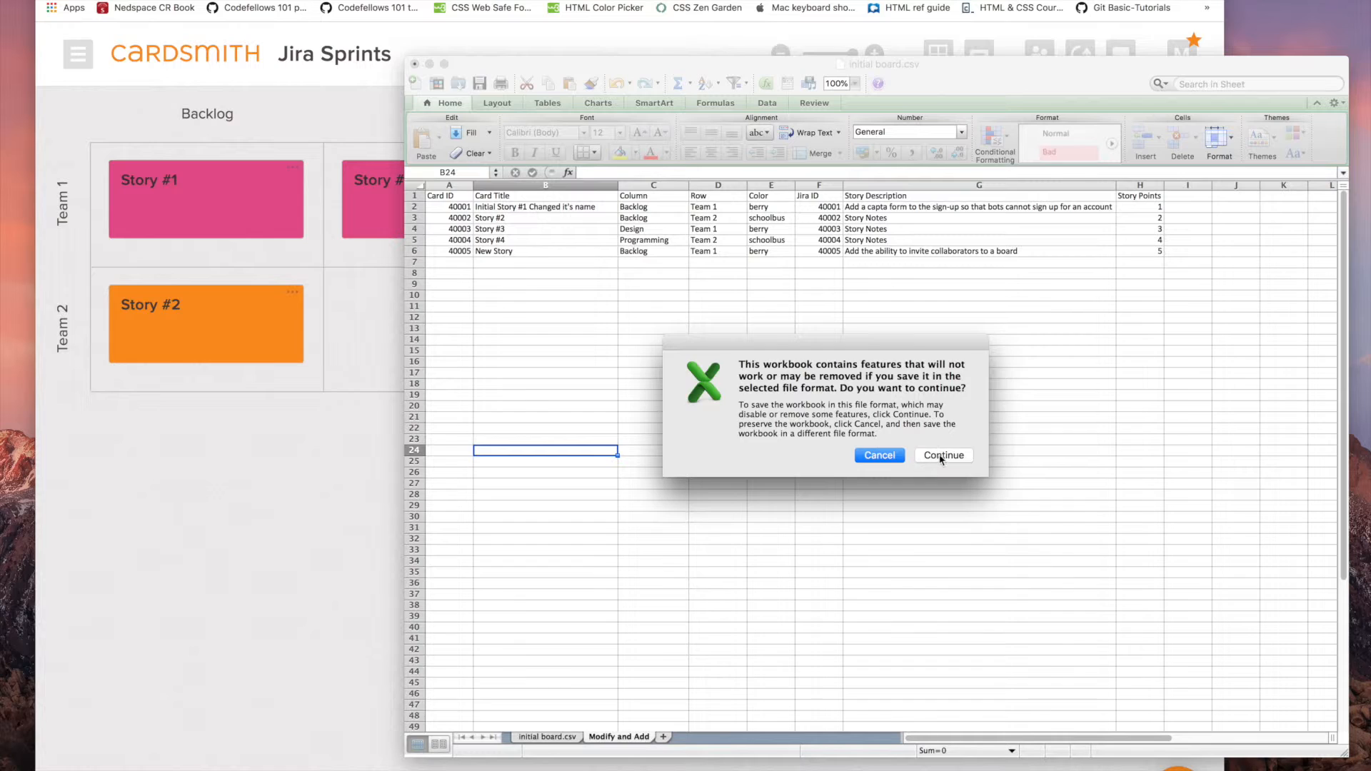
click(941, 460)
Step: Switch to the Cardsmith Jira Sprints board and import cards from 2nd board import.csv, choosing to update the matching cards
click(237, 566)
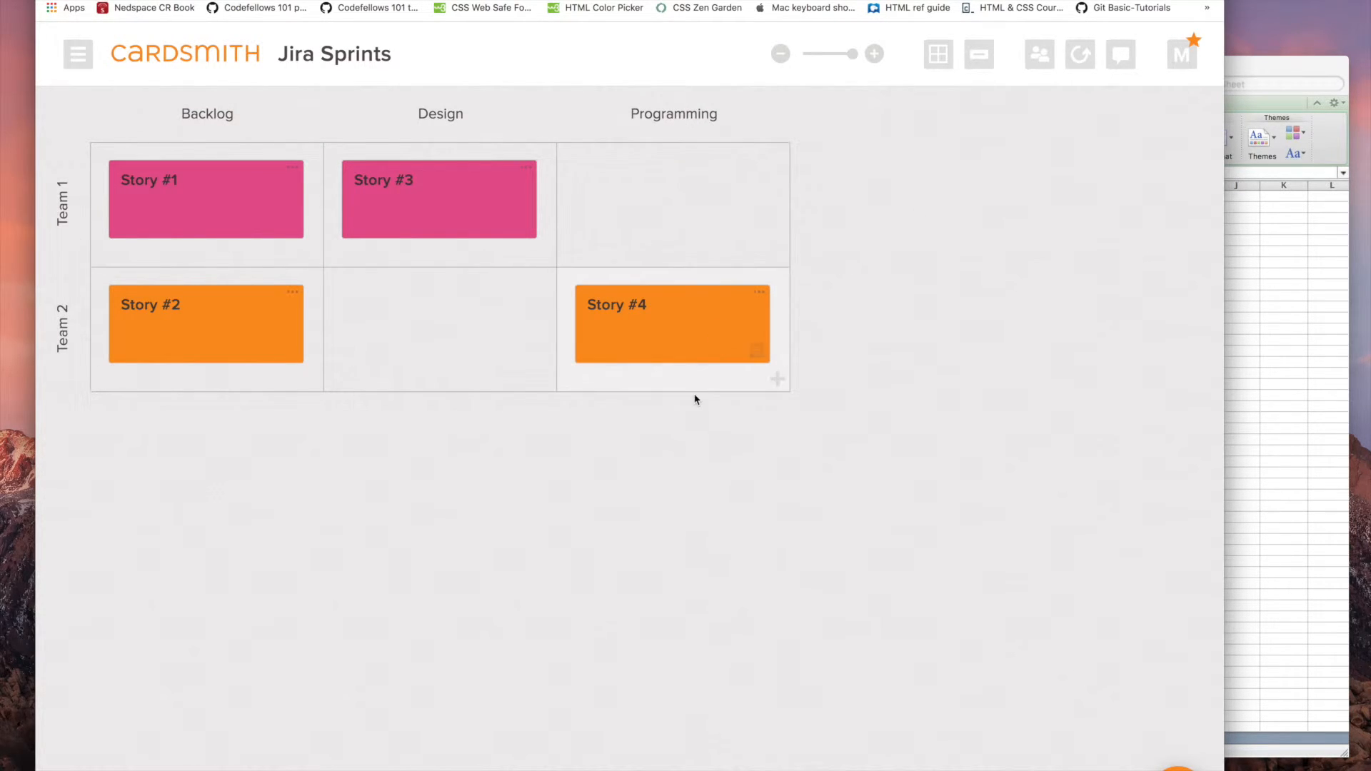
click(78, 60)
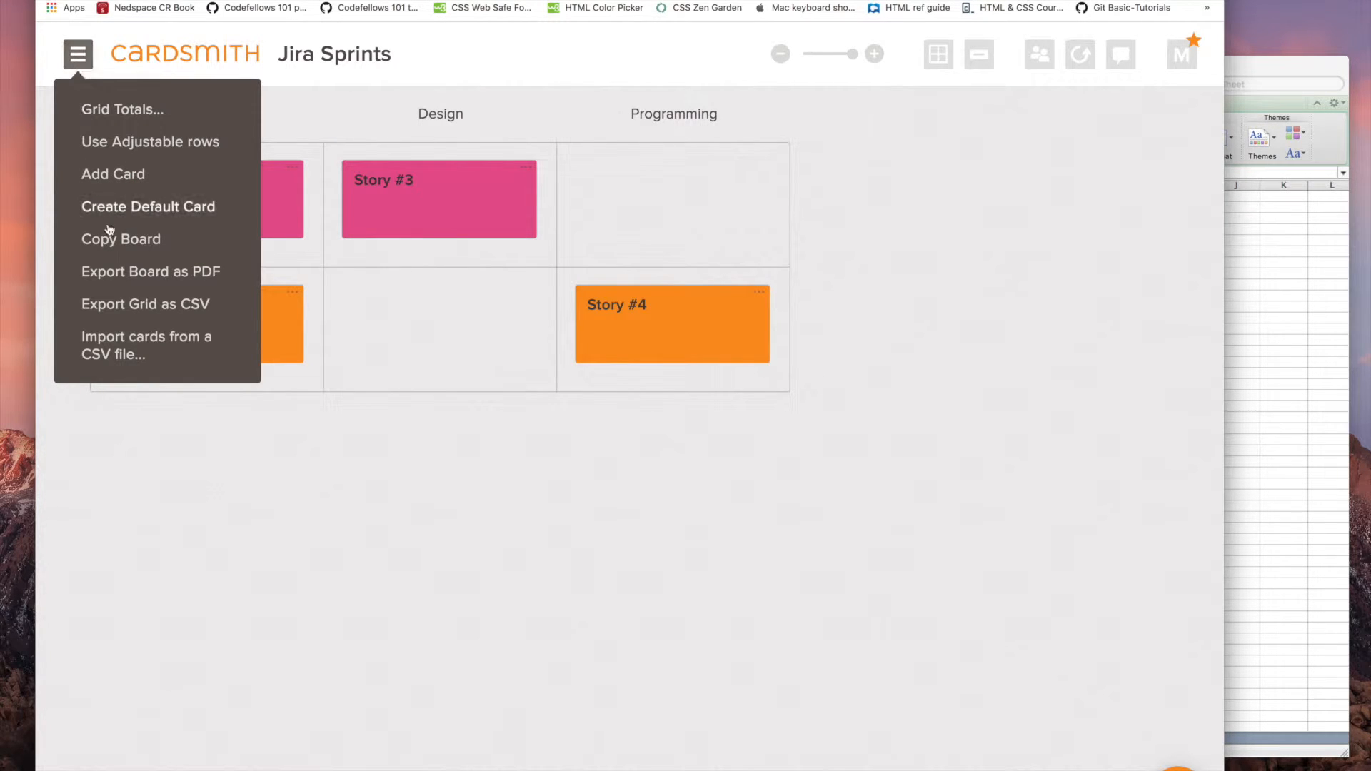
click(128, 343)
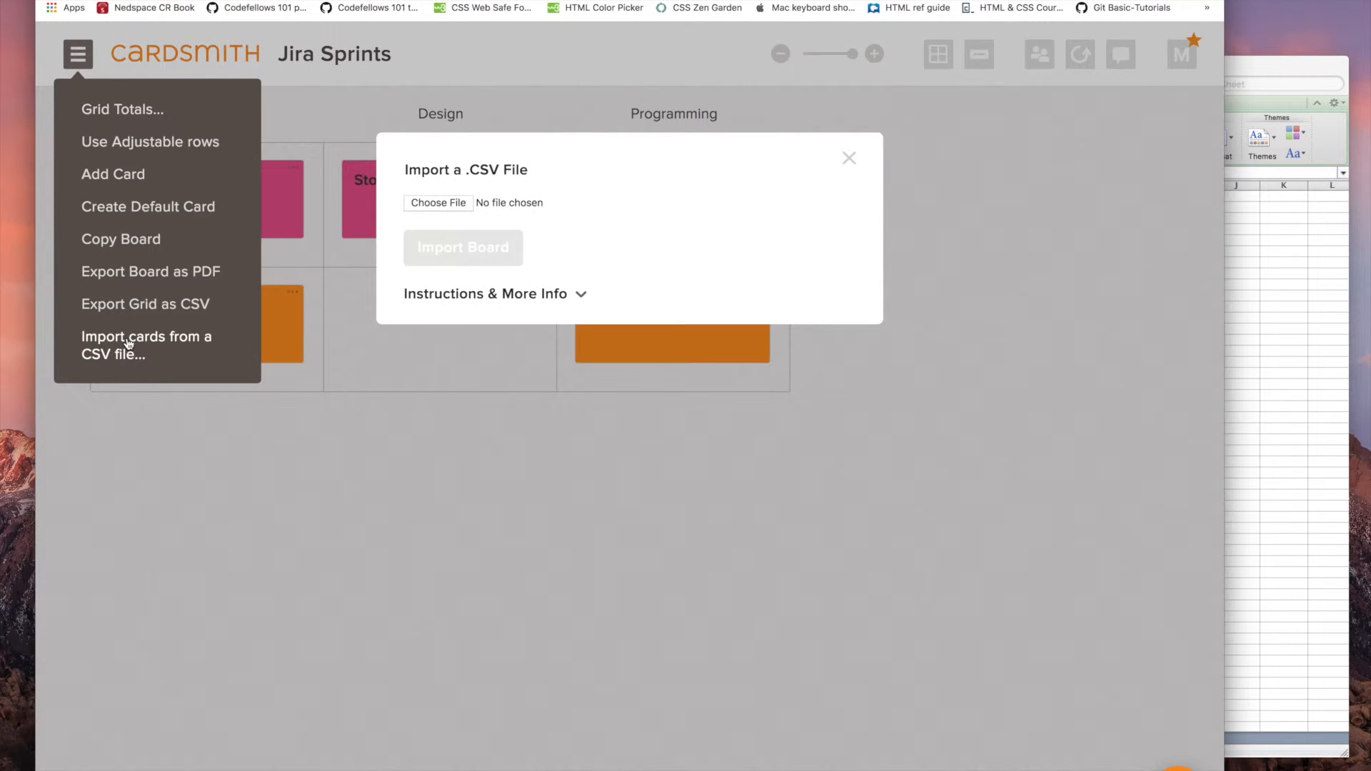
click(439, 204)
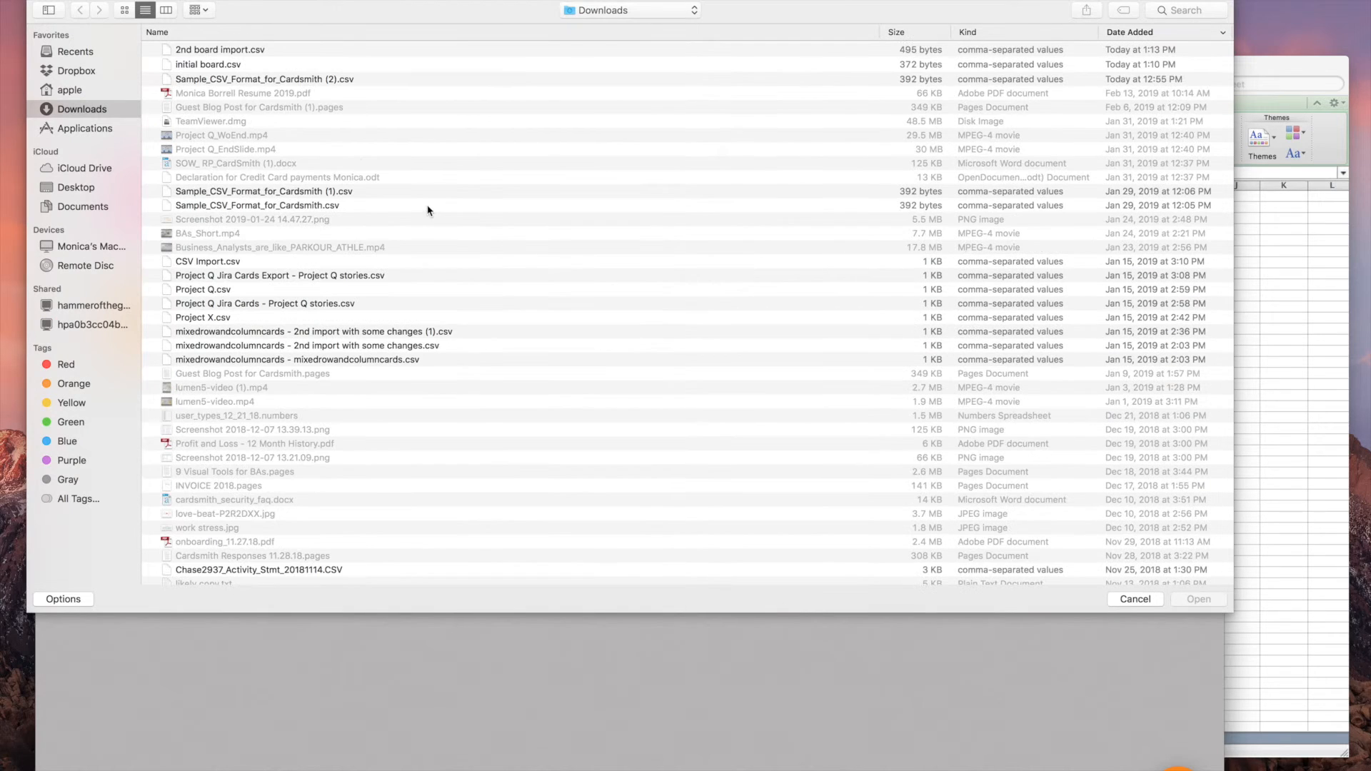
double_click(222, 50)
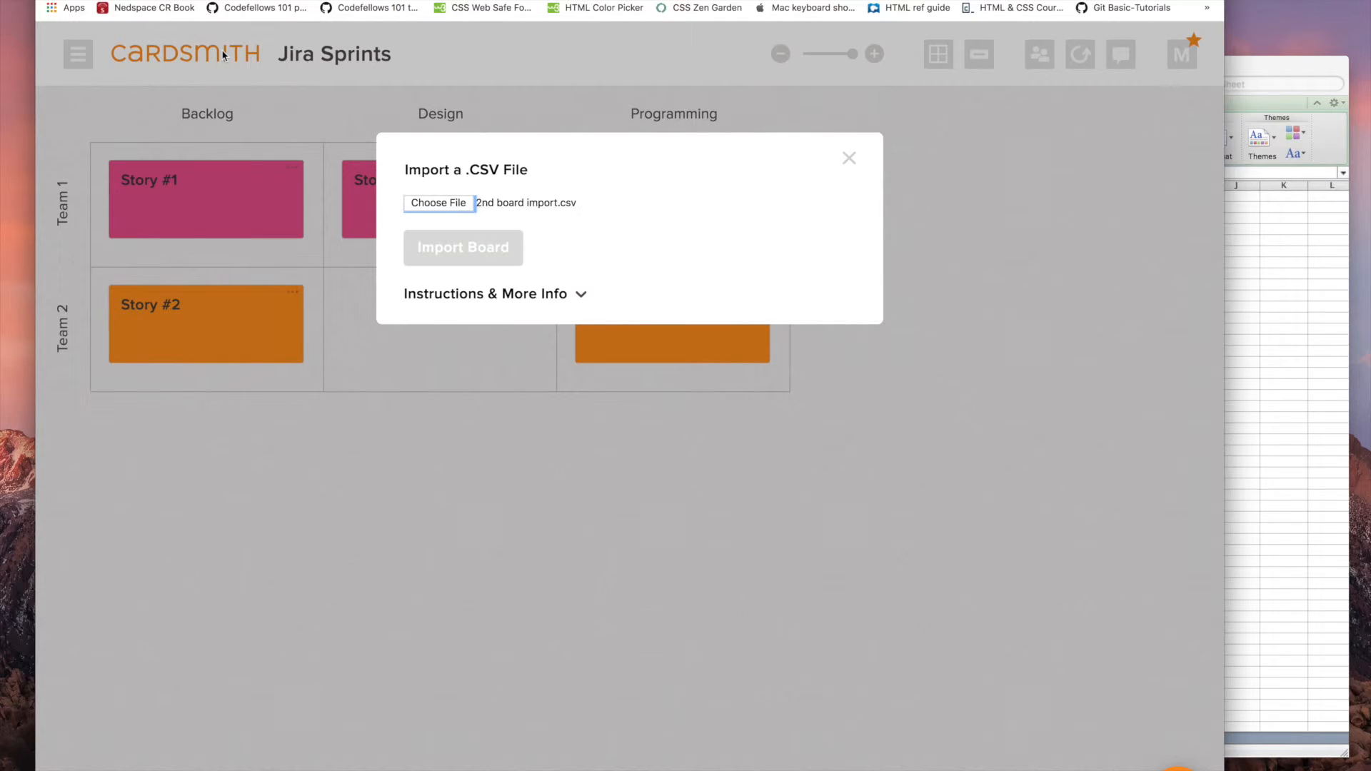
click(483, 269)
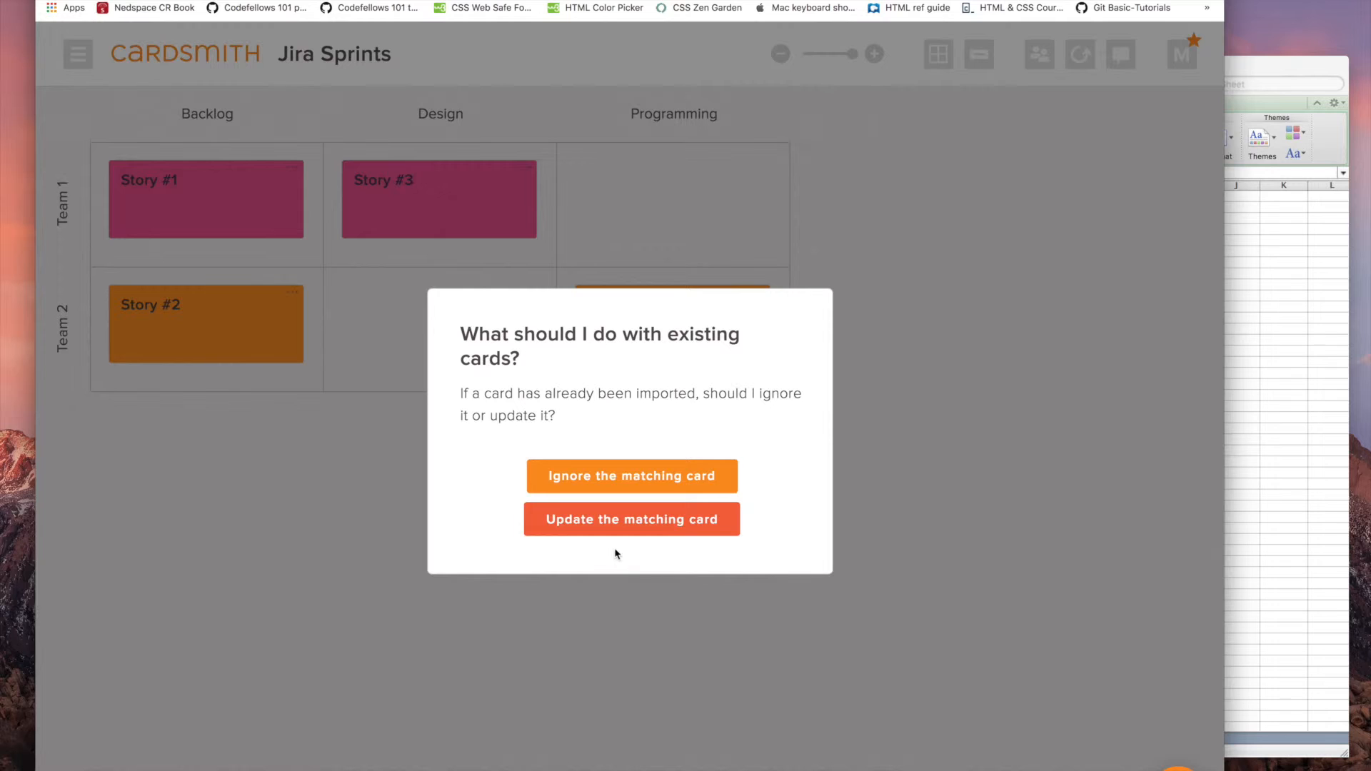
click(618, 528)
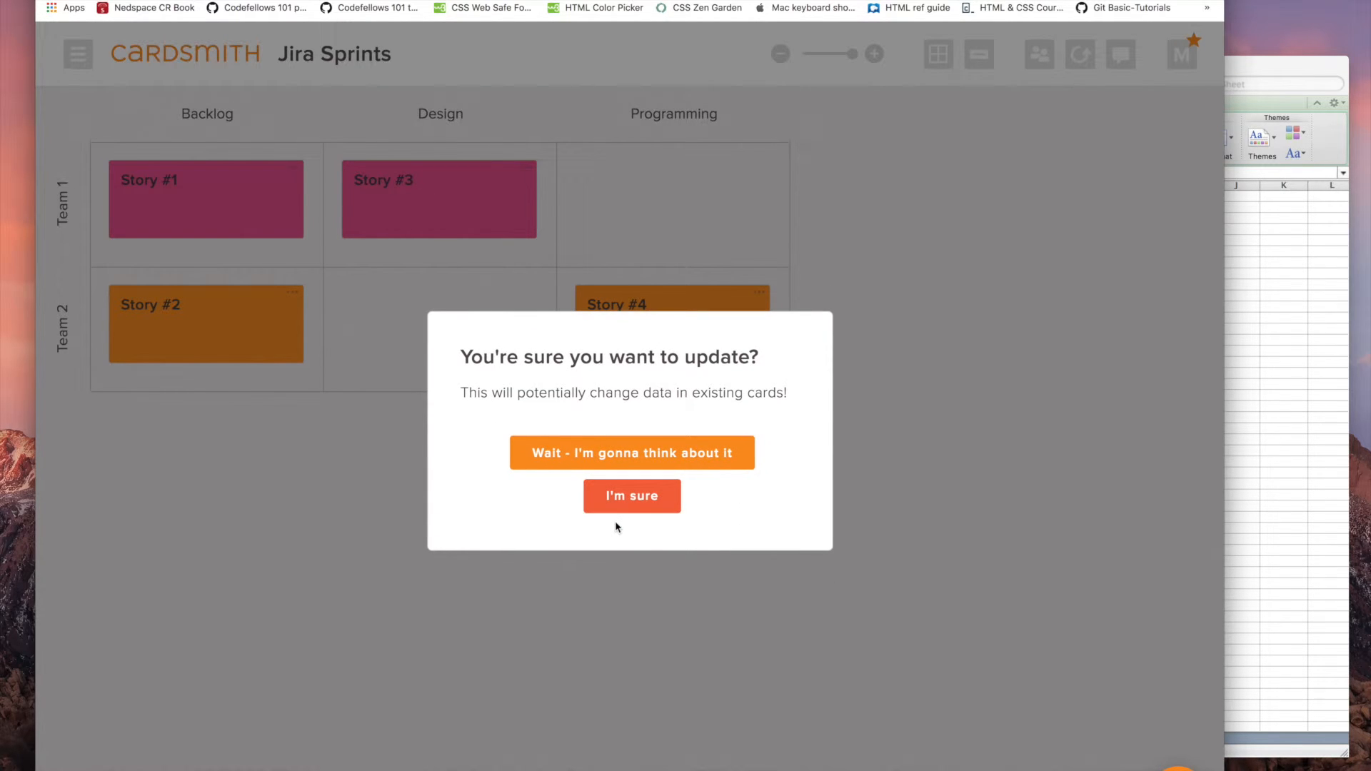
click(628, 500)
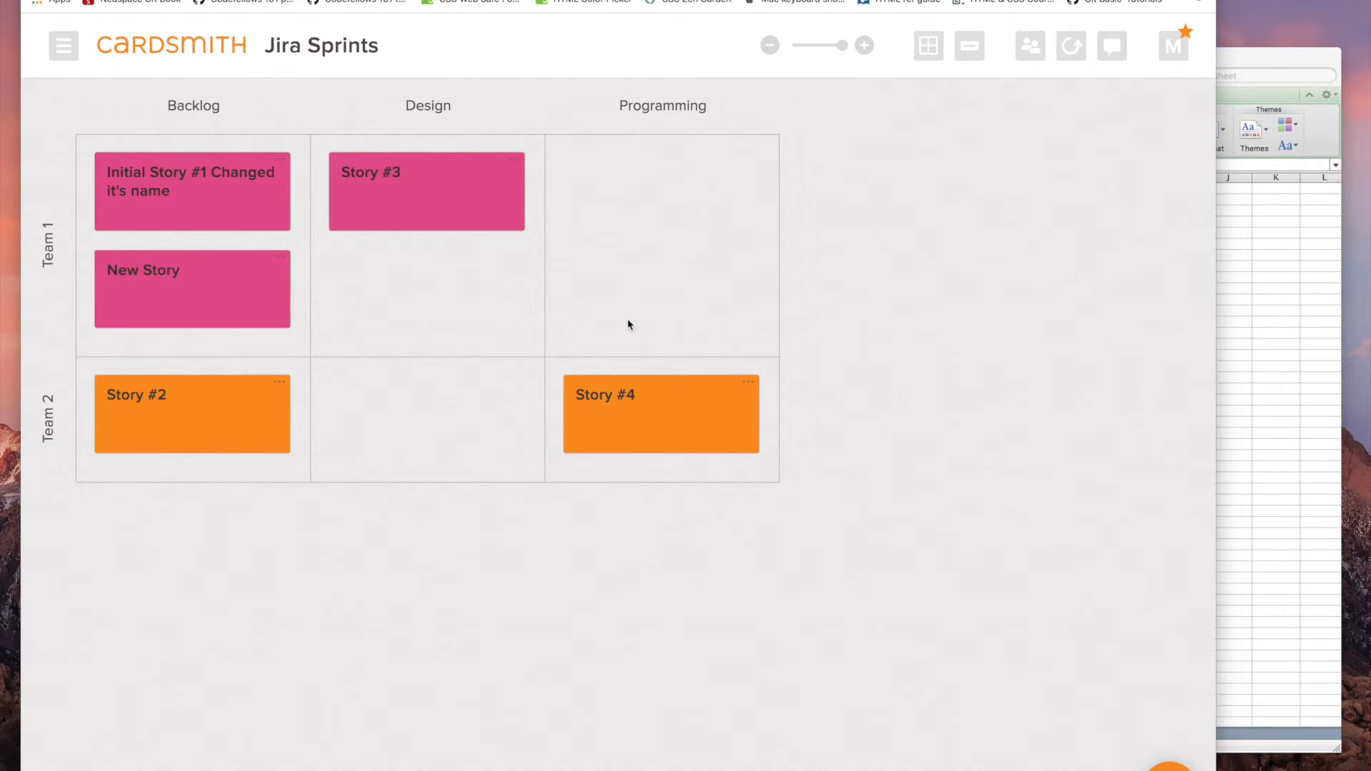
click(482, 218)
click(512, 218)
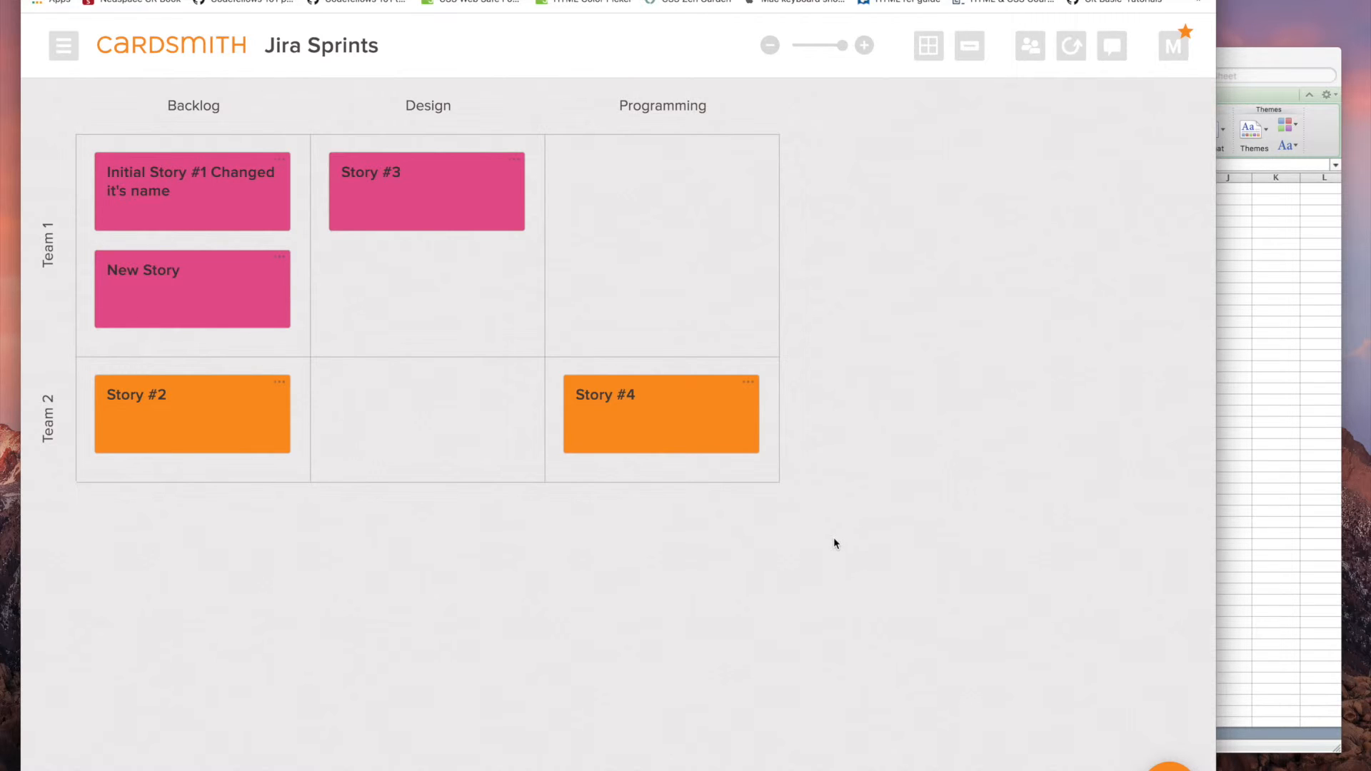
mouse_move(430, 287)
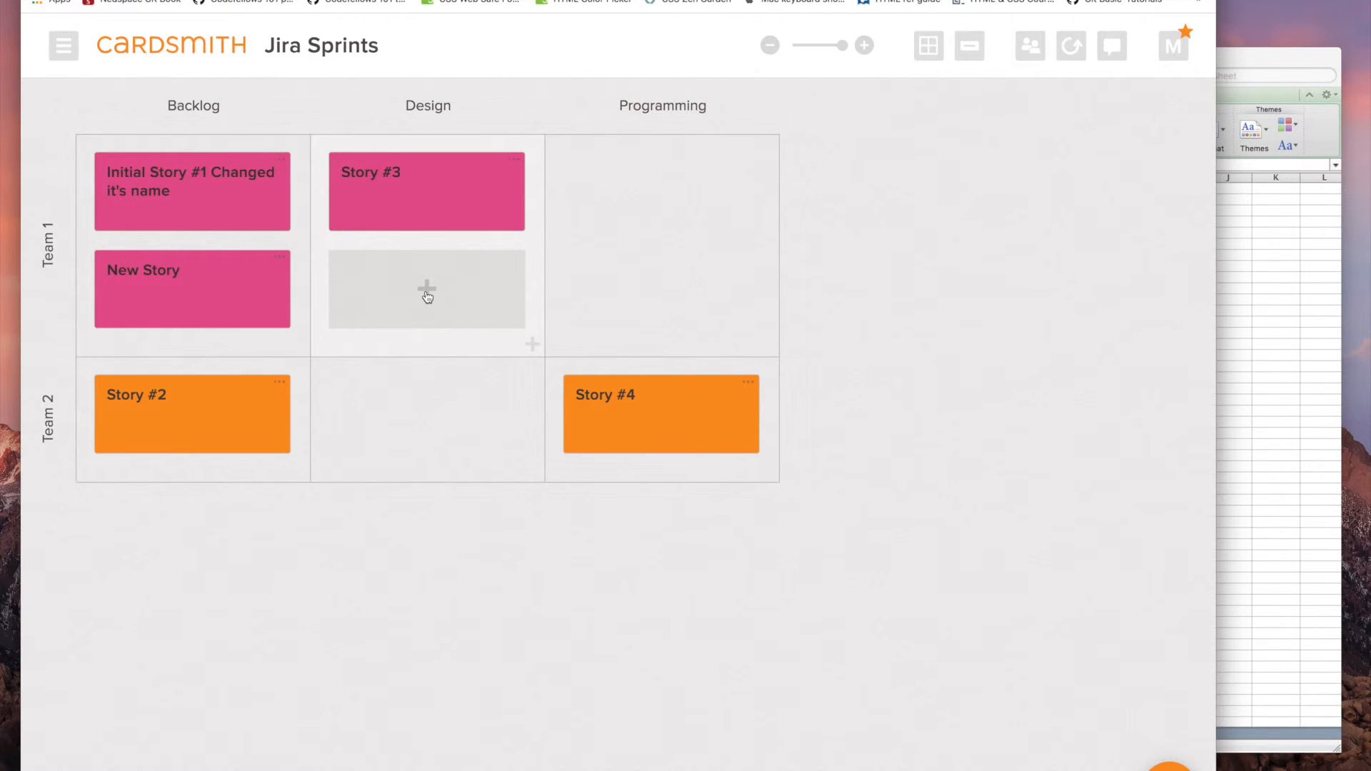
click(427, 297)
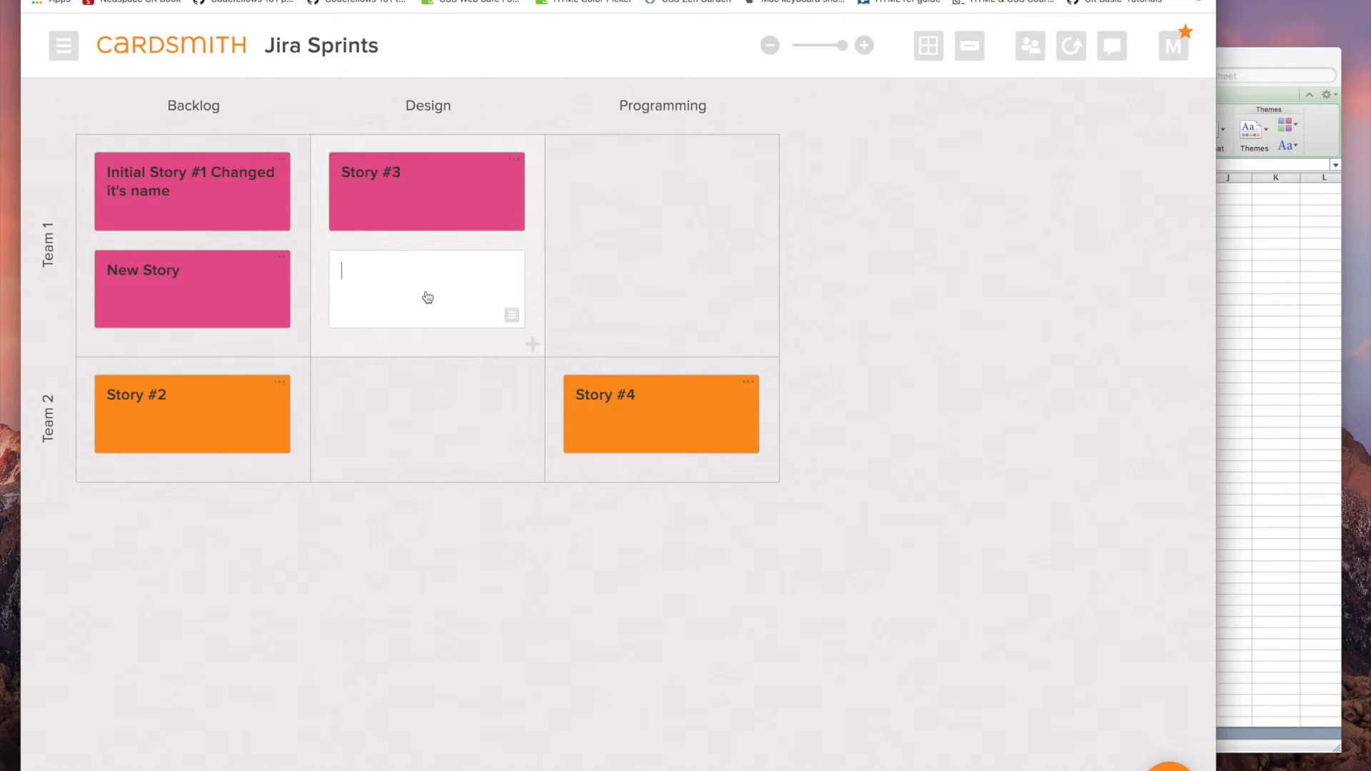
text(Story #10)
drag(432, 285, 430, 405)
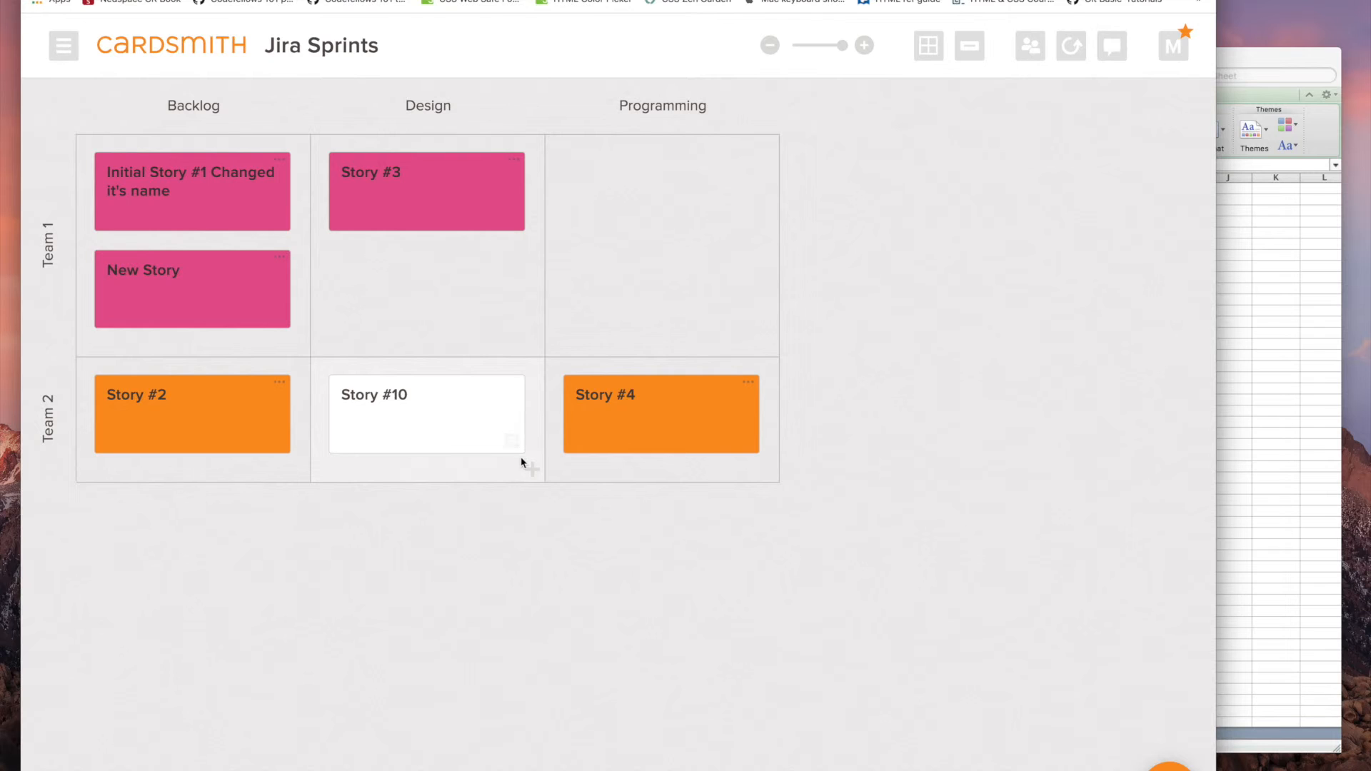
click(458, 426)
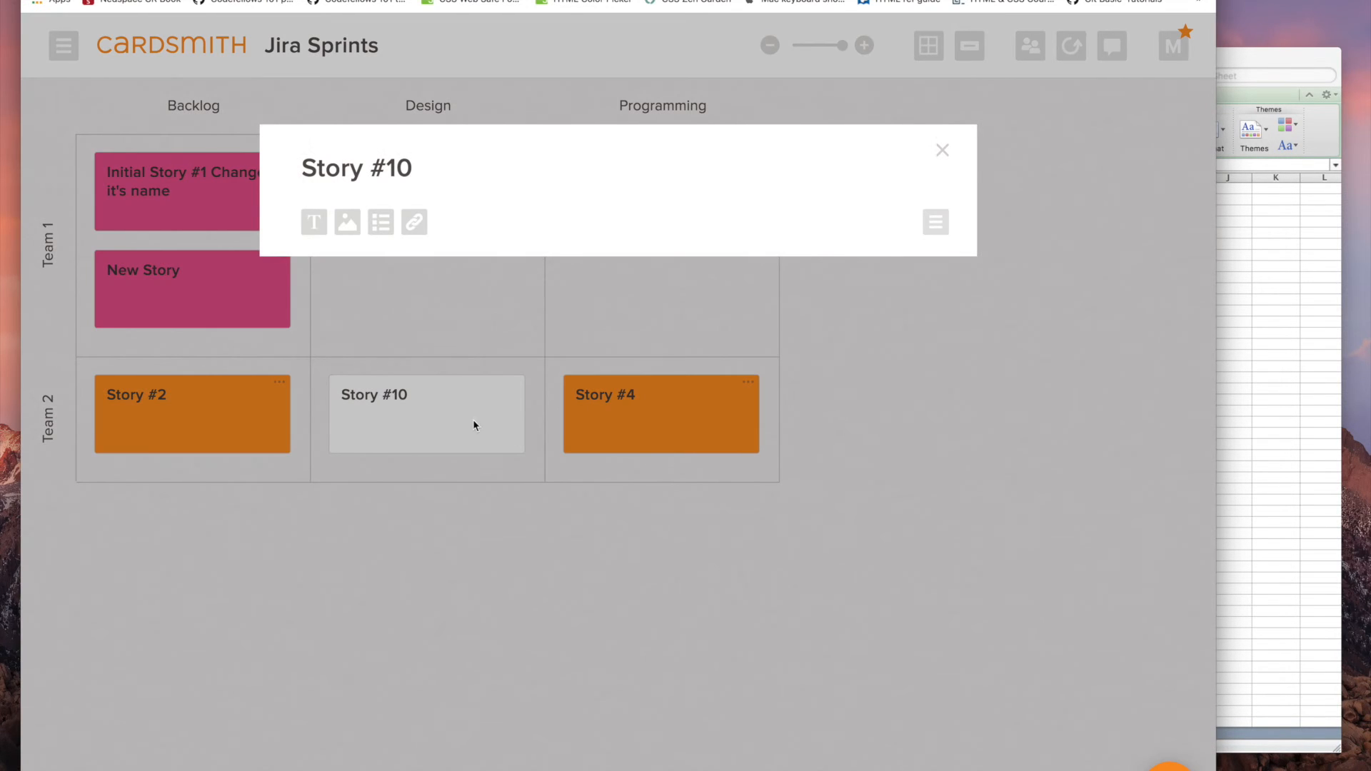
click(317, 225)
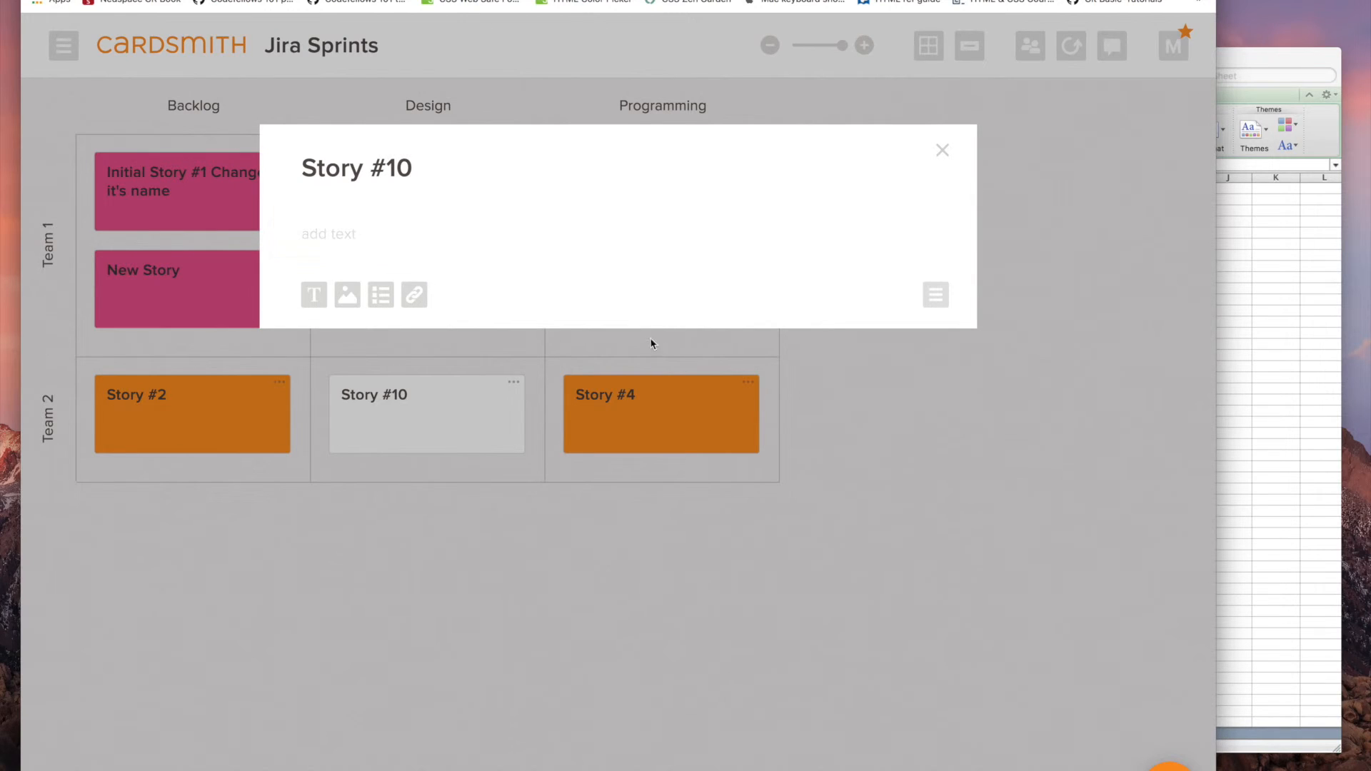
click(941, 150)
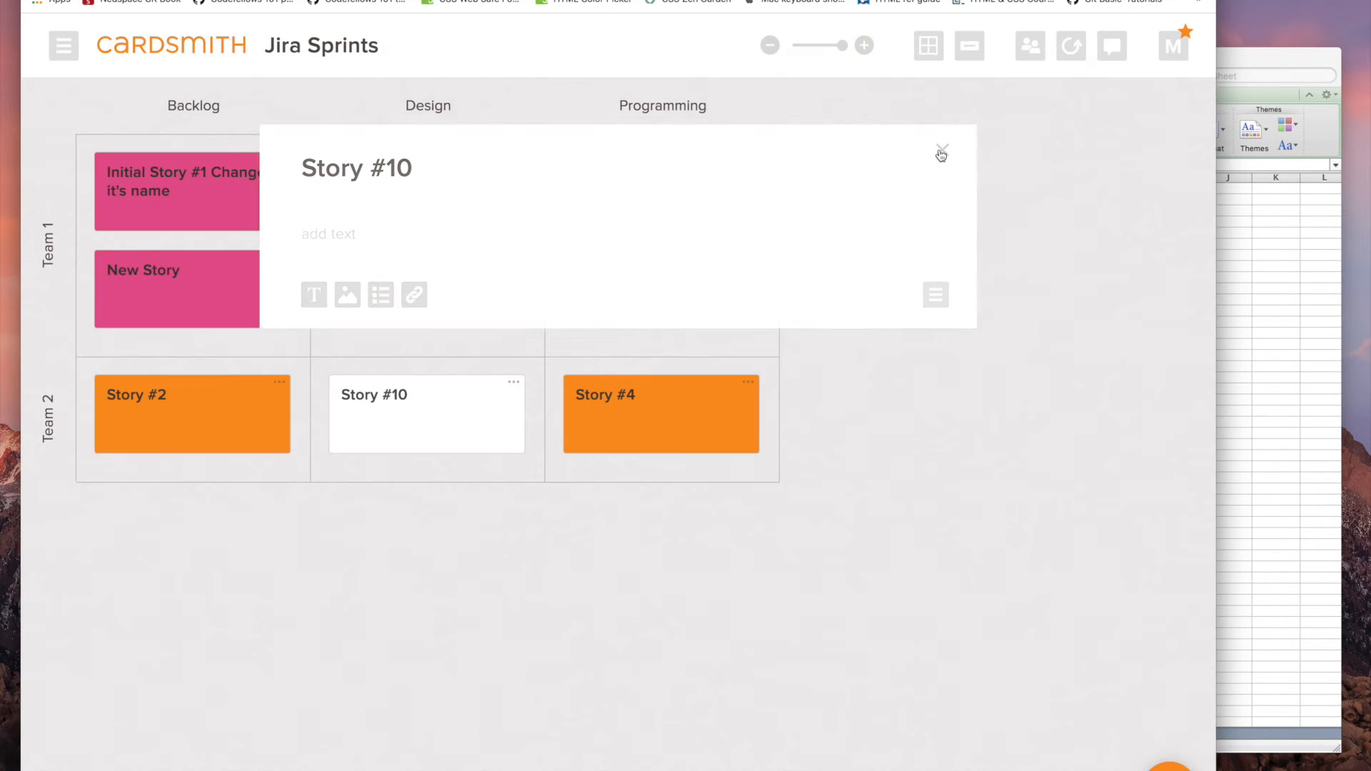
click(512, 441)
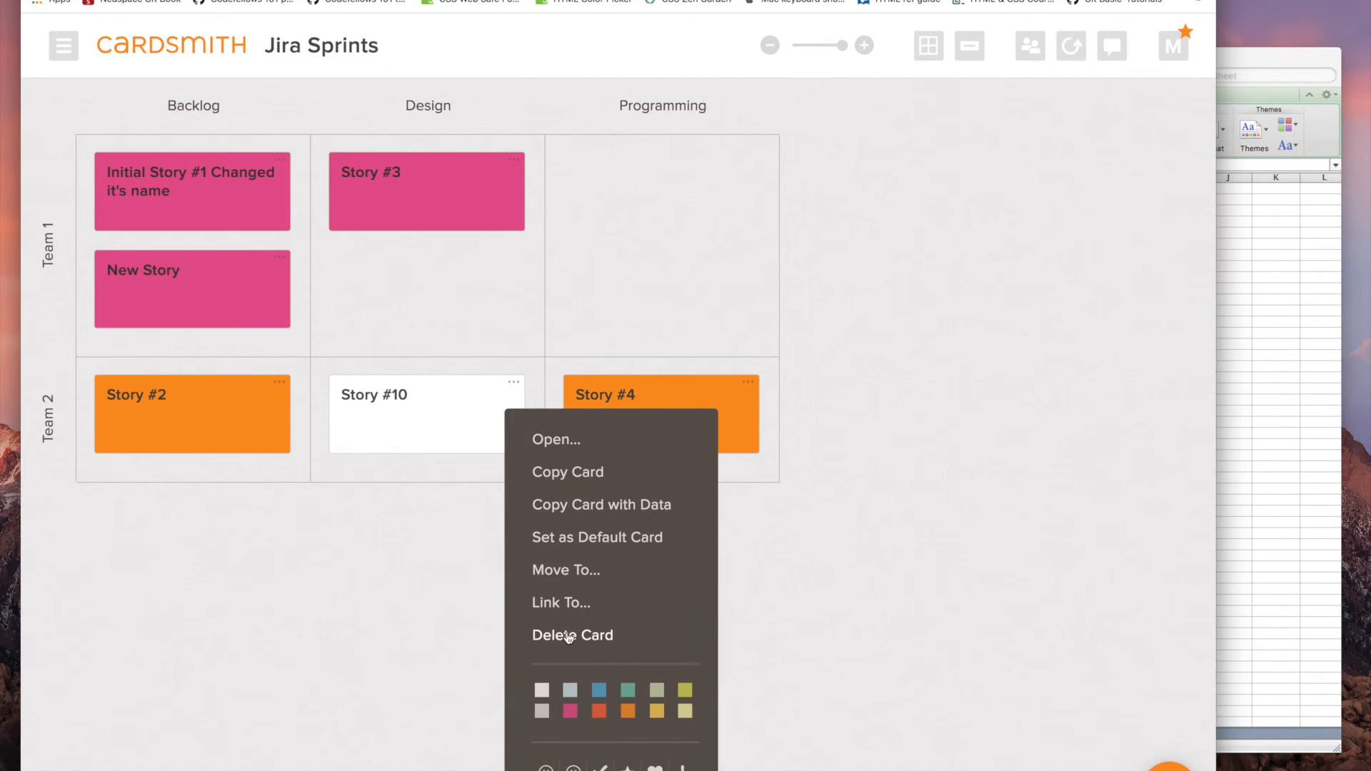
click(564, 636)
Step: Set the Story #2 card as the default card and add a "Story #10" card in the Design column of Team 2
right_click(284, 443)
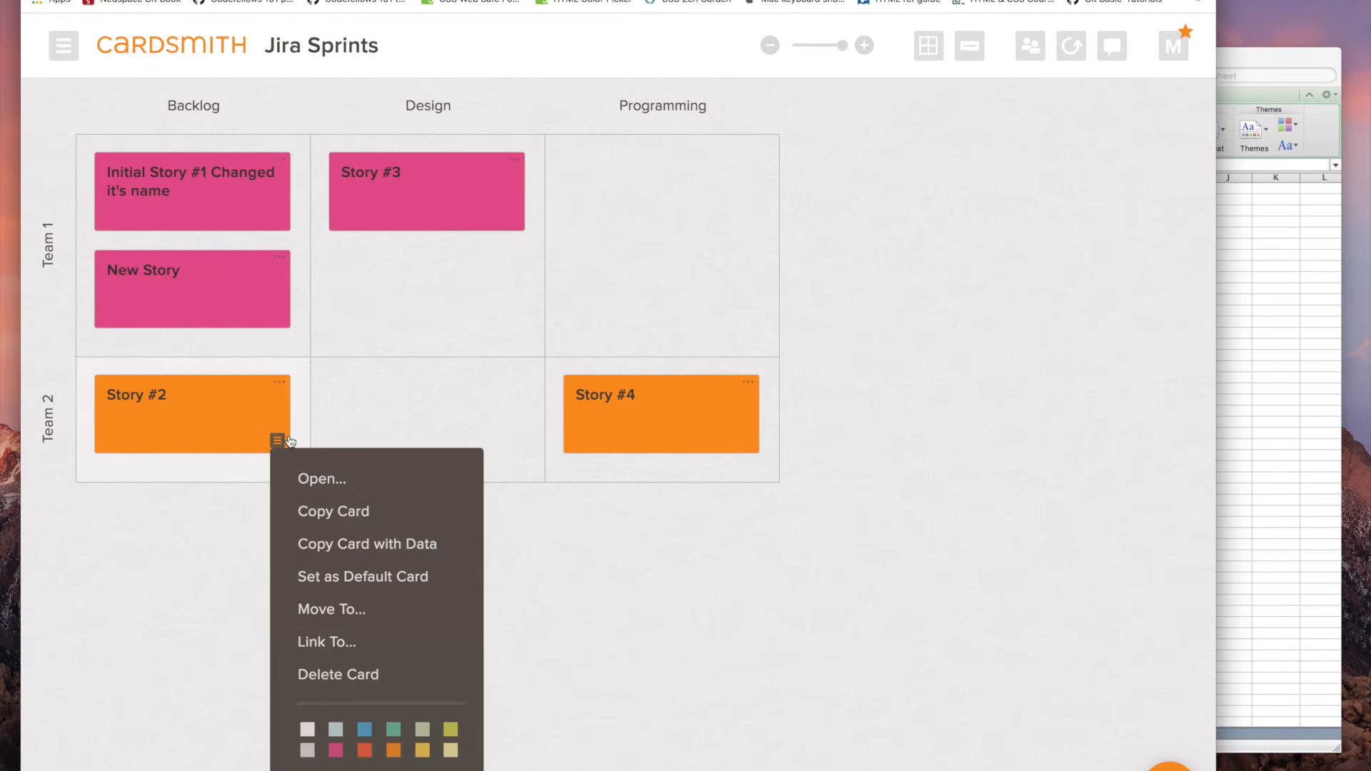
click(334, 542)
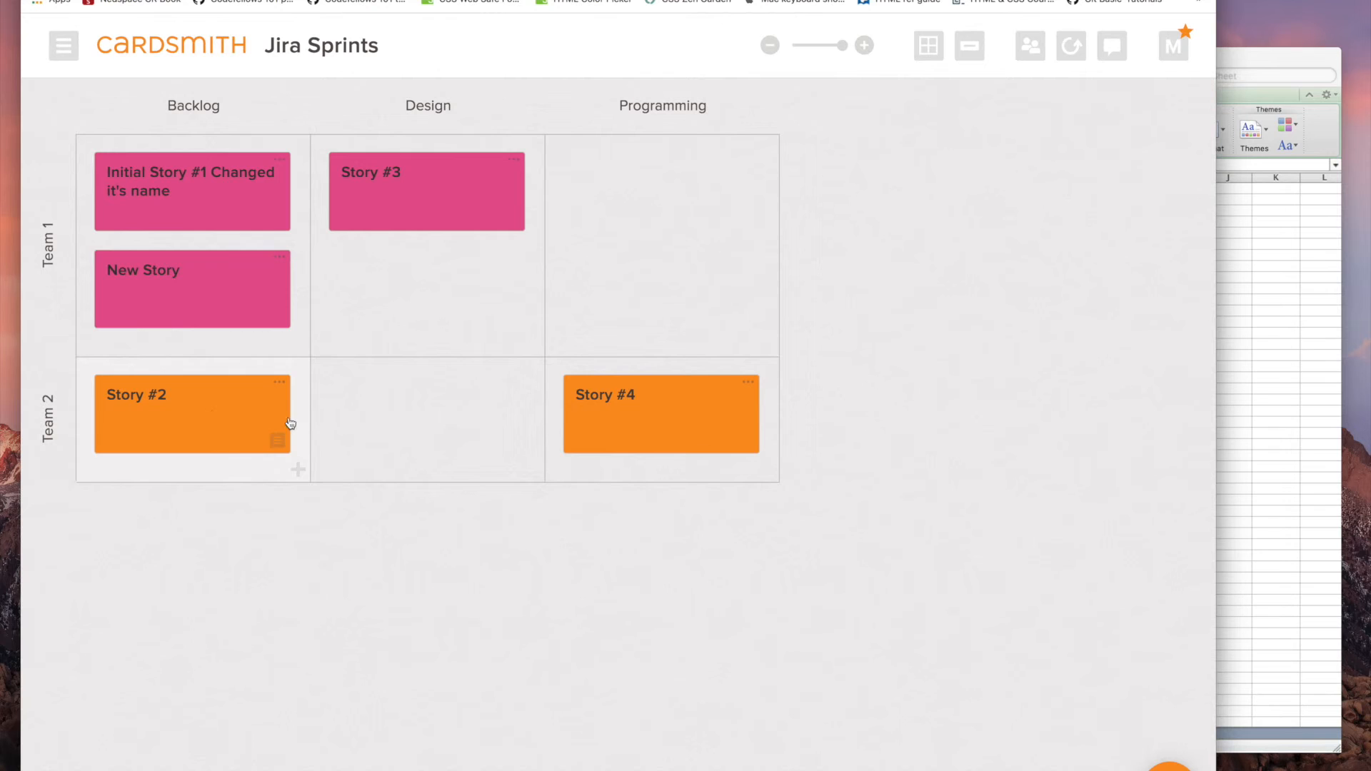
click(444, 421)
text(Stor)
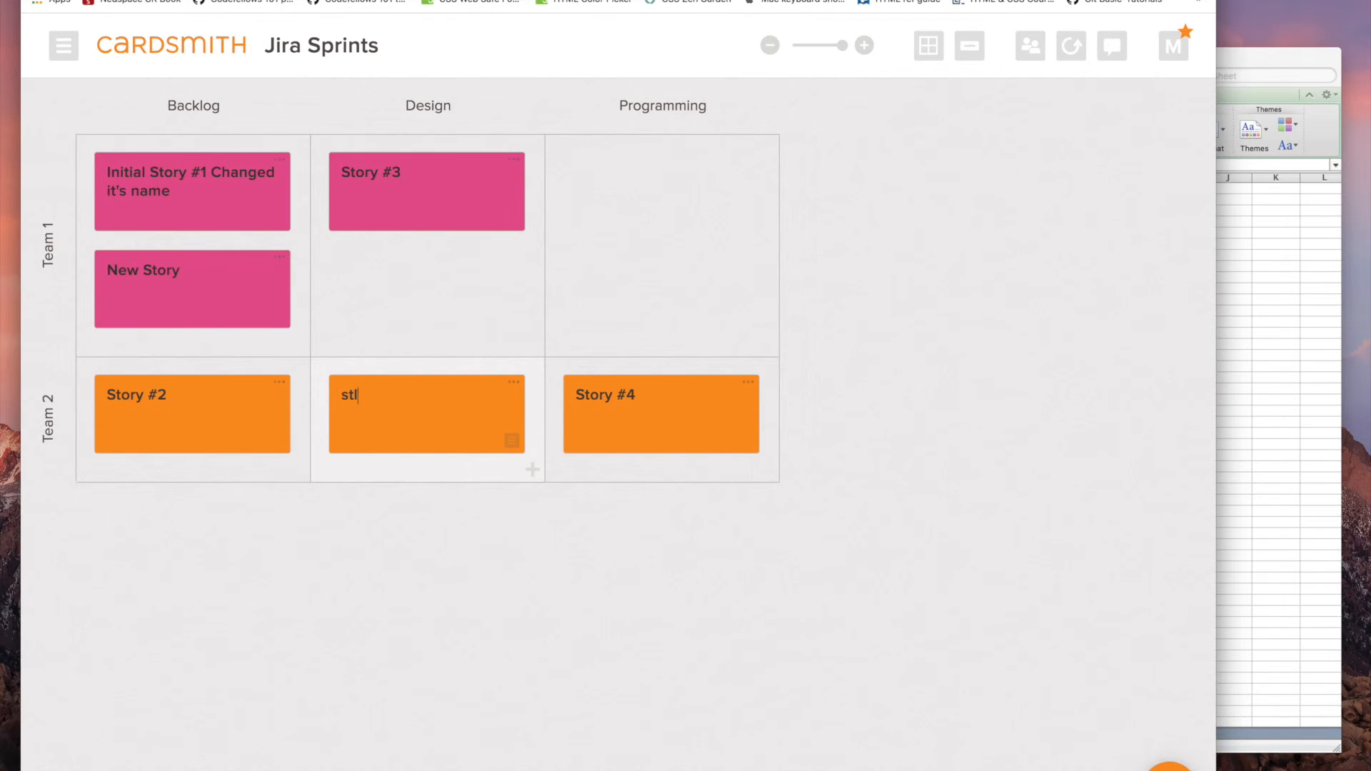
text(y #10)
Step: Fill in the Story #10 card with Story Points 4, Story Description "notes" and Jira ID "tbd"
click(463, 432)
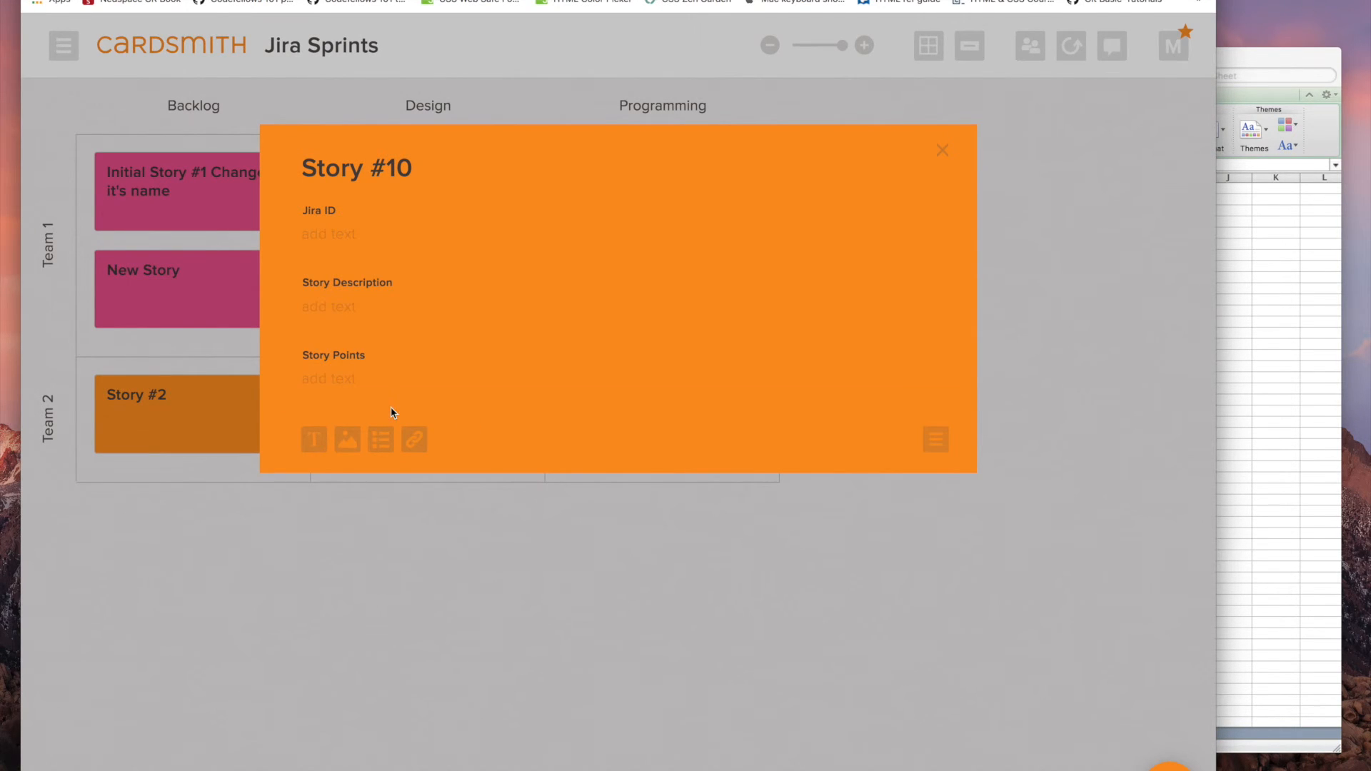
click(348, 364)
text(4)
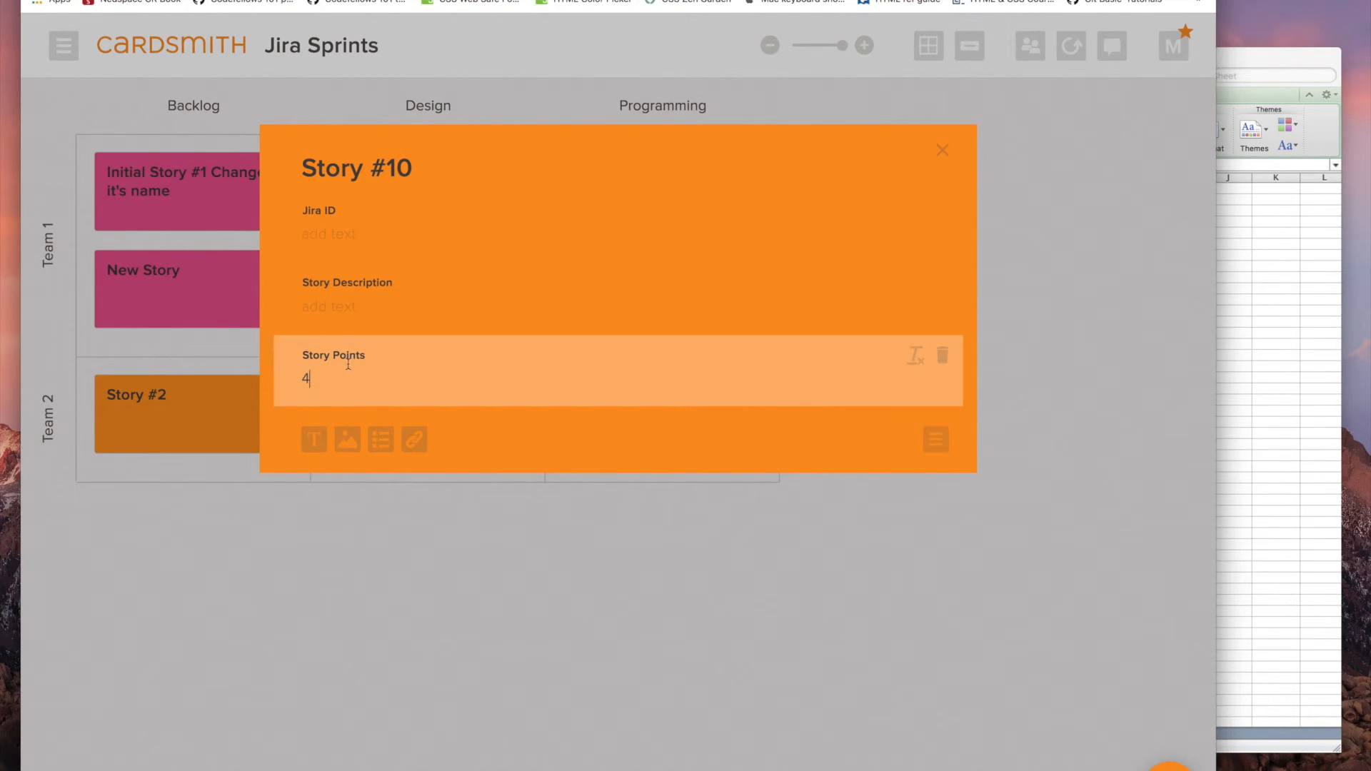
click(333, 306)
text(notes)
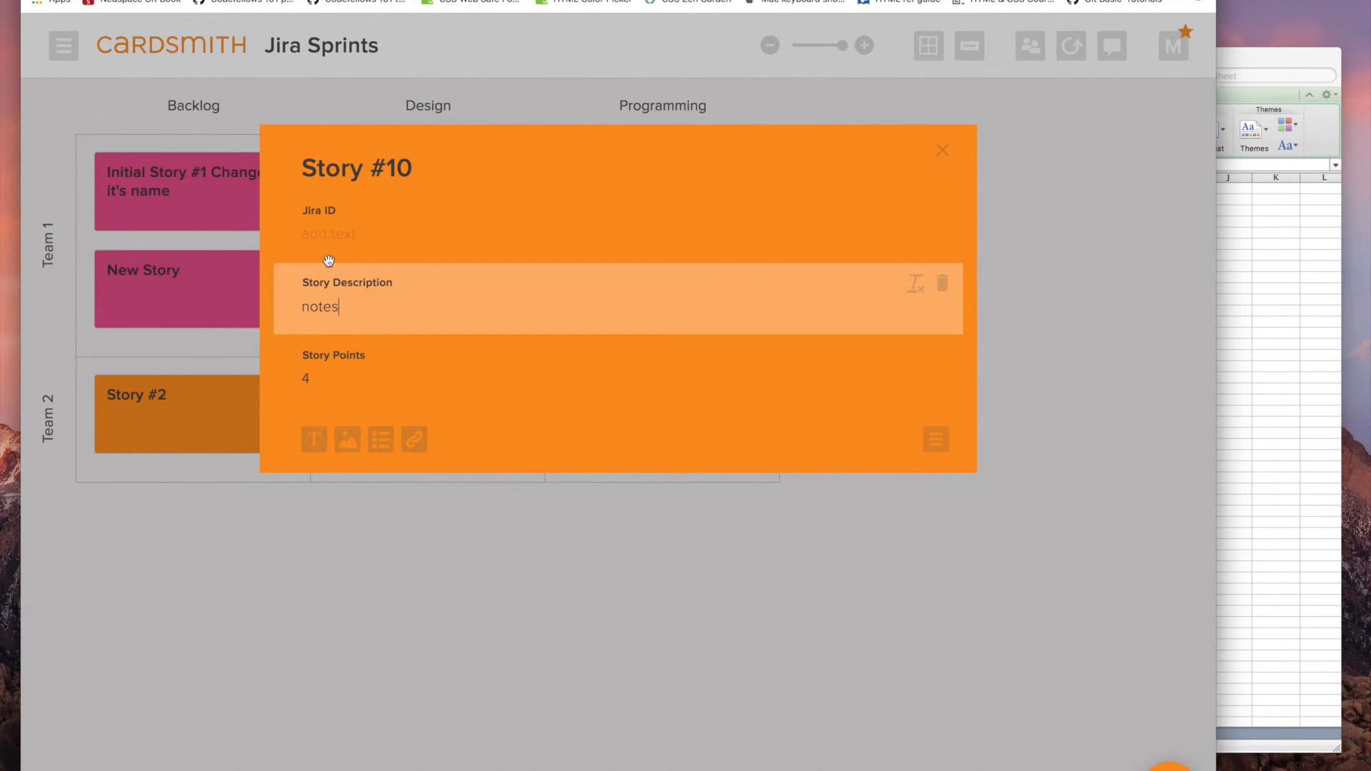
click(320, 236)
text(tbd)
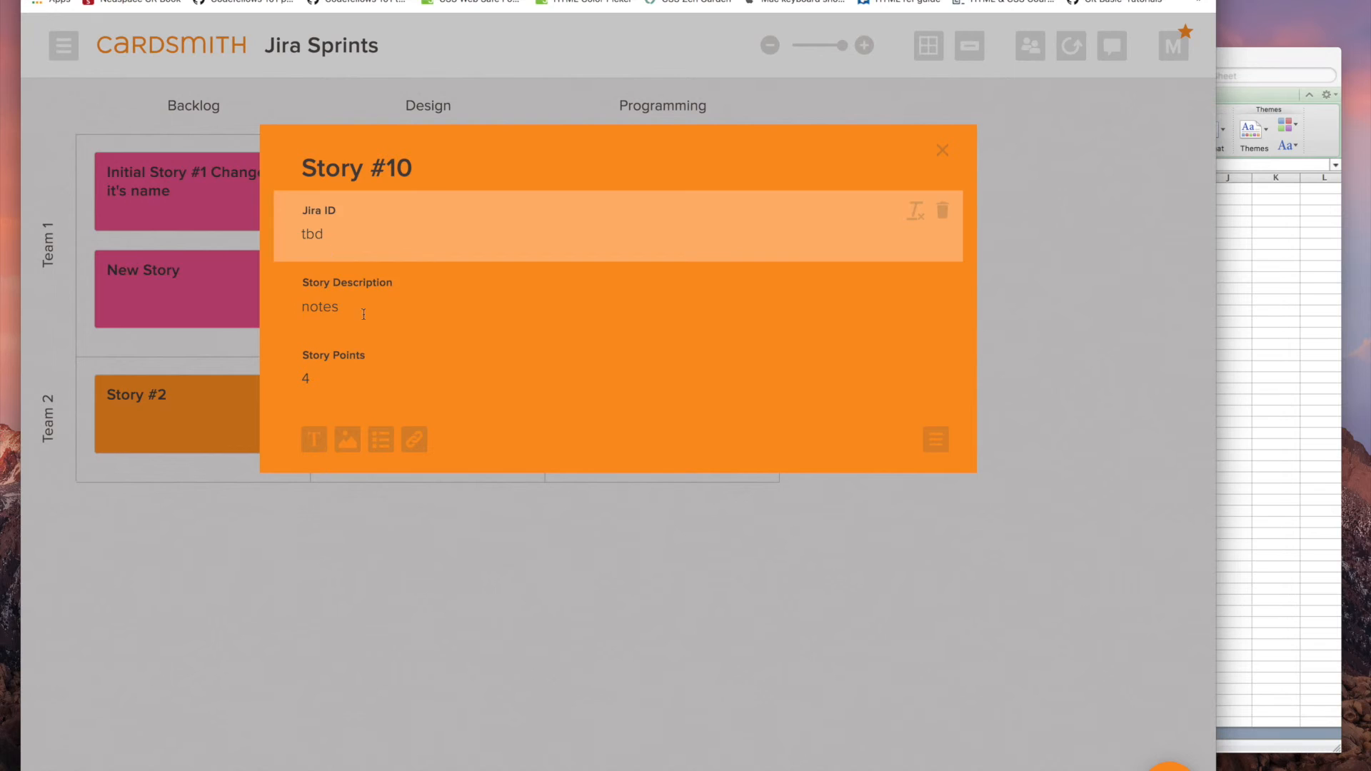
click(405, 693)
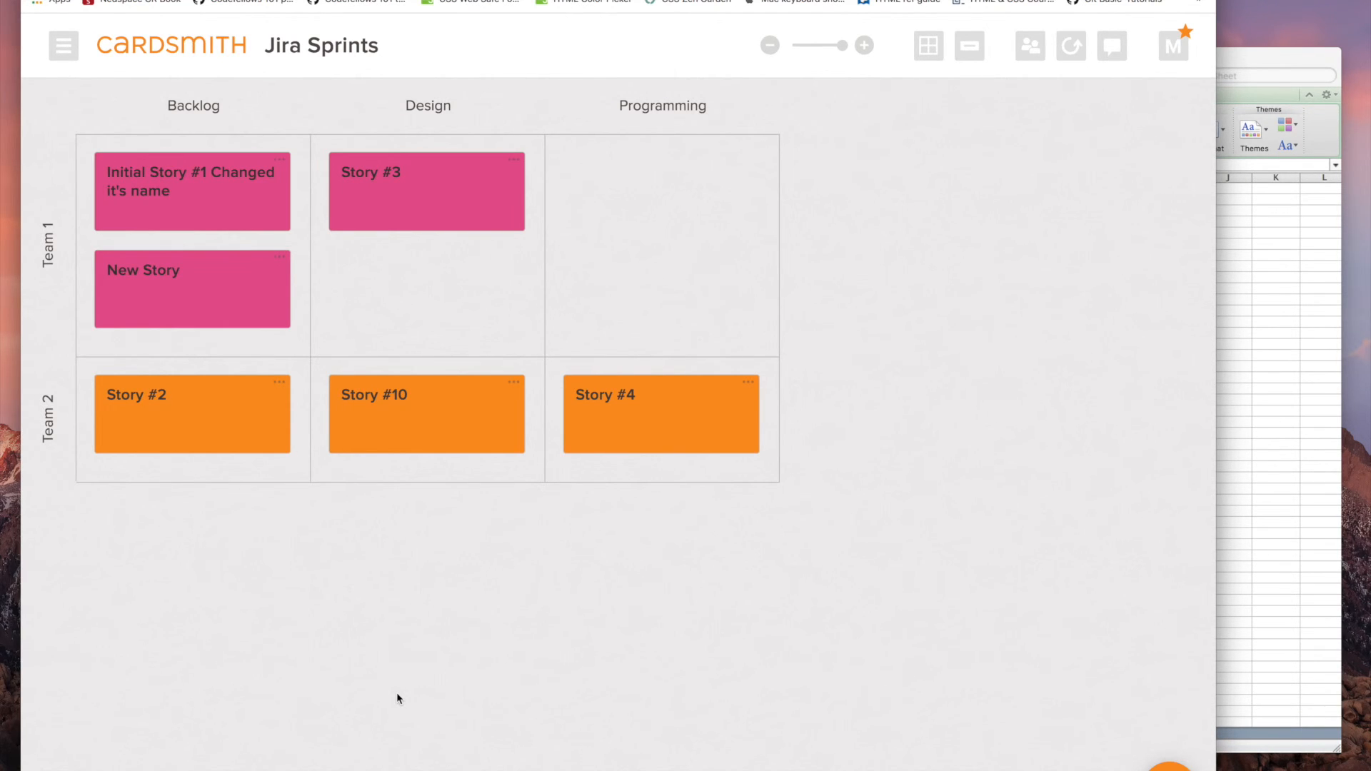
Step: Move the New Story card to the Programming column of Team 1 and export the grid as a CSV file
drag(181, 312, 674, 193)
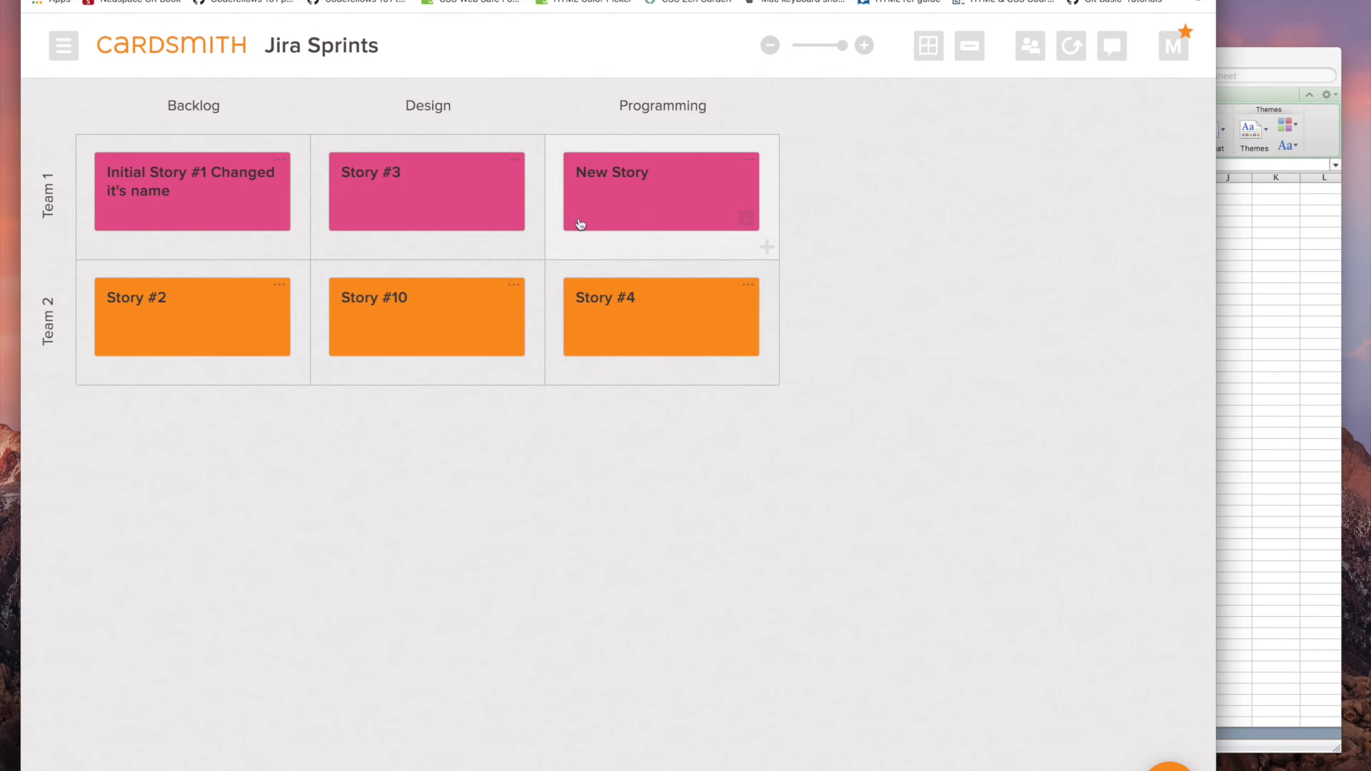
click(64, 47)
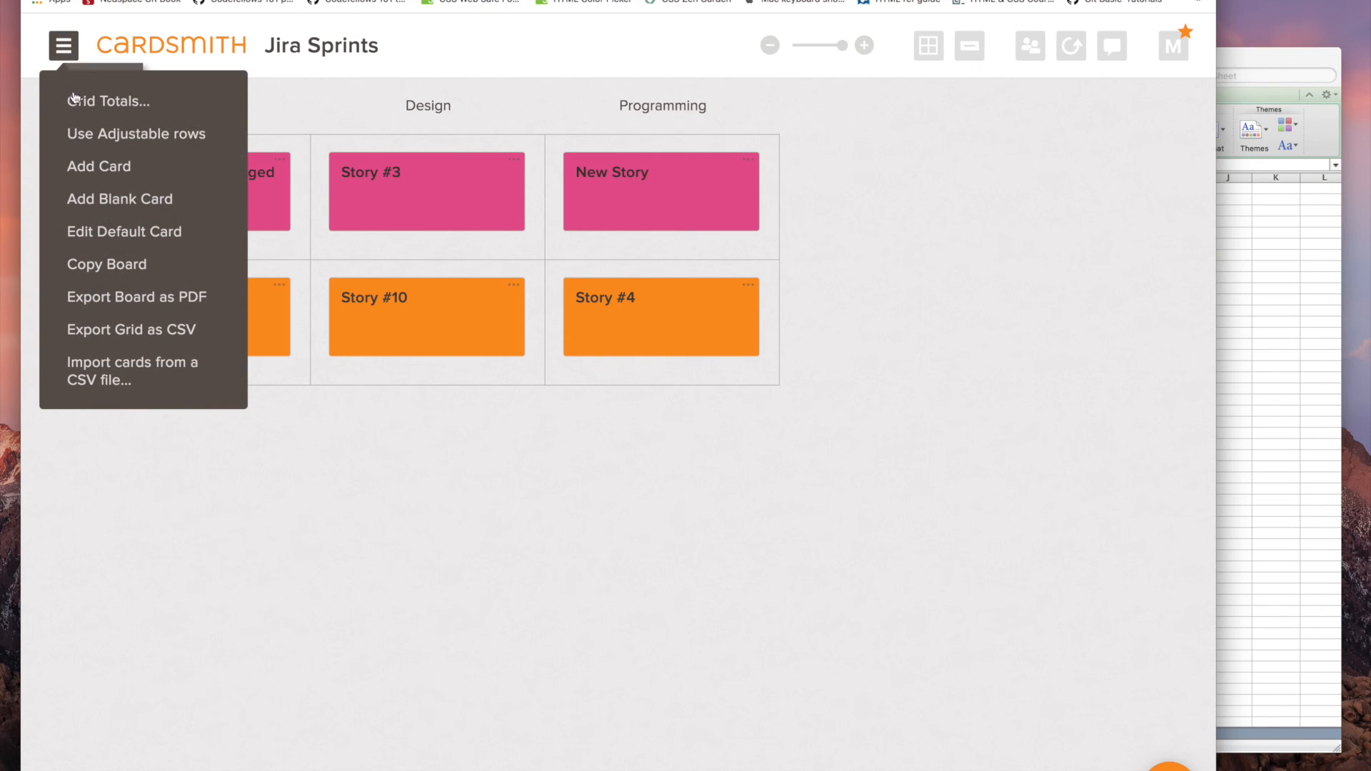
click(112, 333)
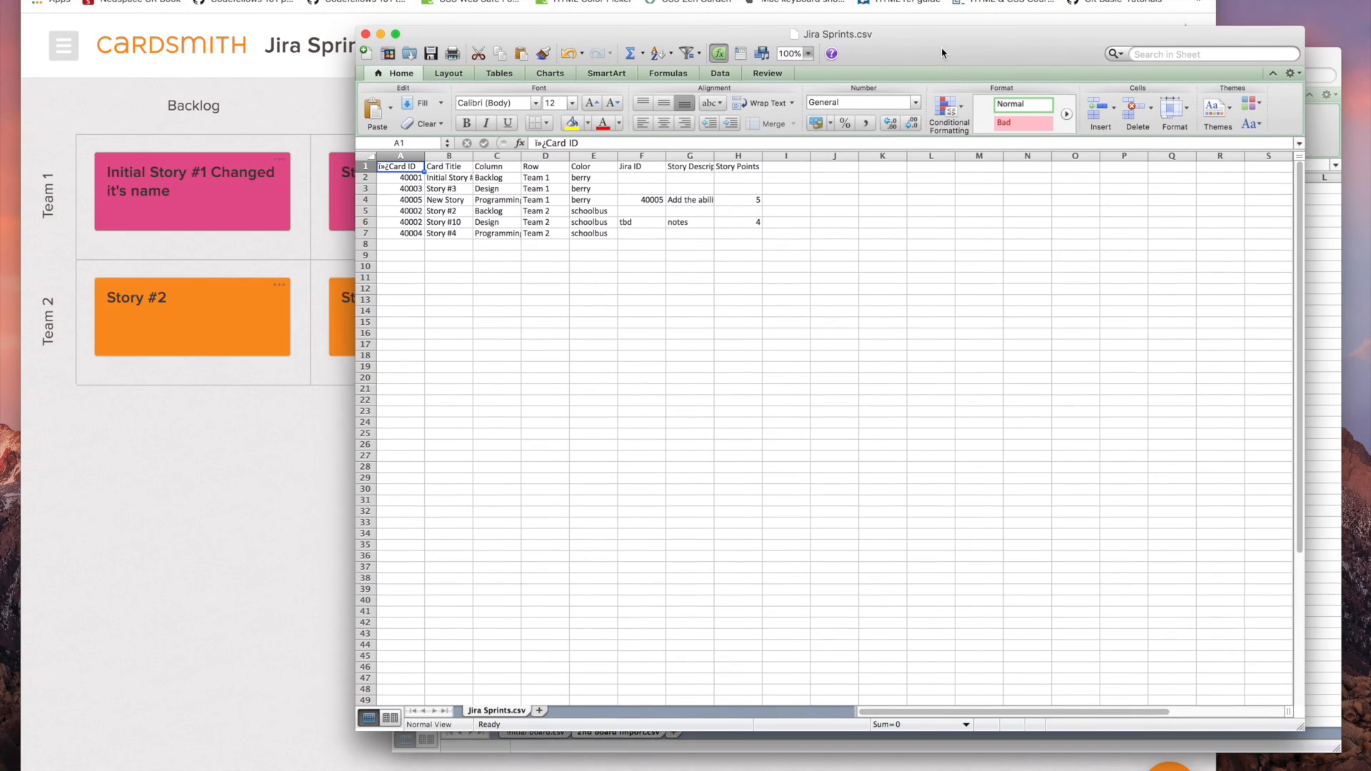
Step: Widen the Card Title, Jira ID and Column columns in the exported Jira Sprints.csv so their contents can be read
drag(469, 158, 468, 158)
double_click(468, 157)
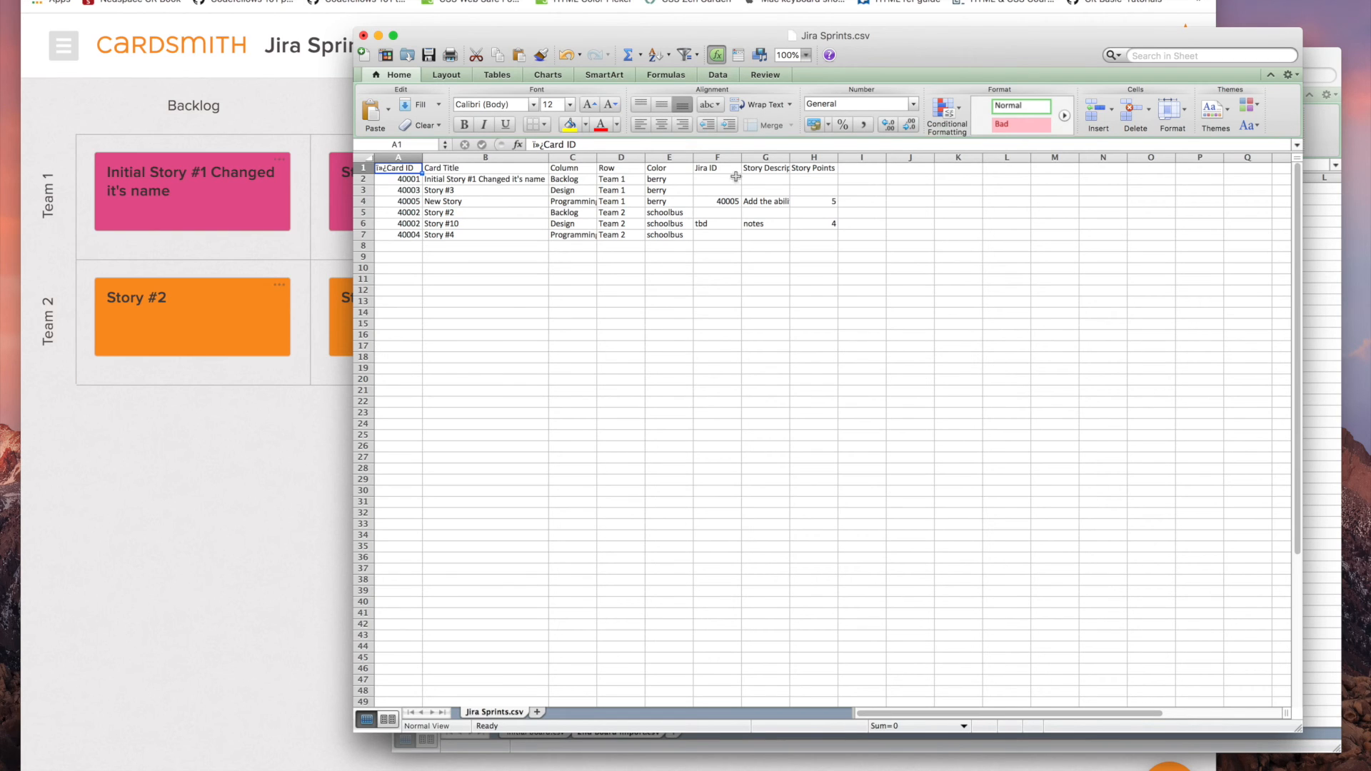
mouse_move(743, 160)
mouse_down()
mouse_move(722, 157)
mouse_move(770, 158)
mouse_up()
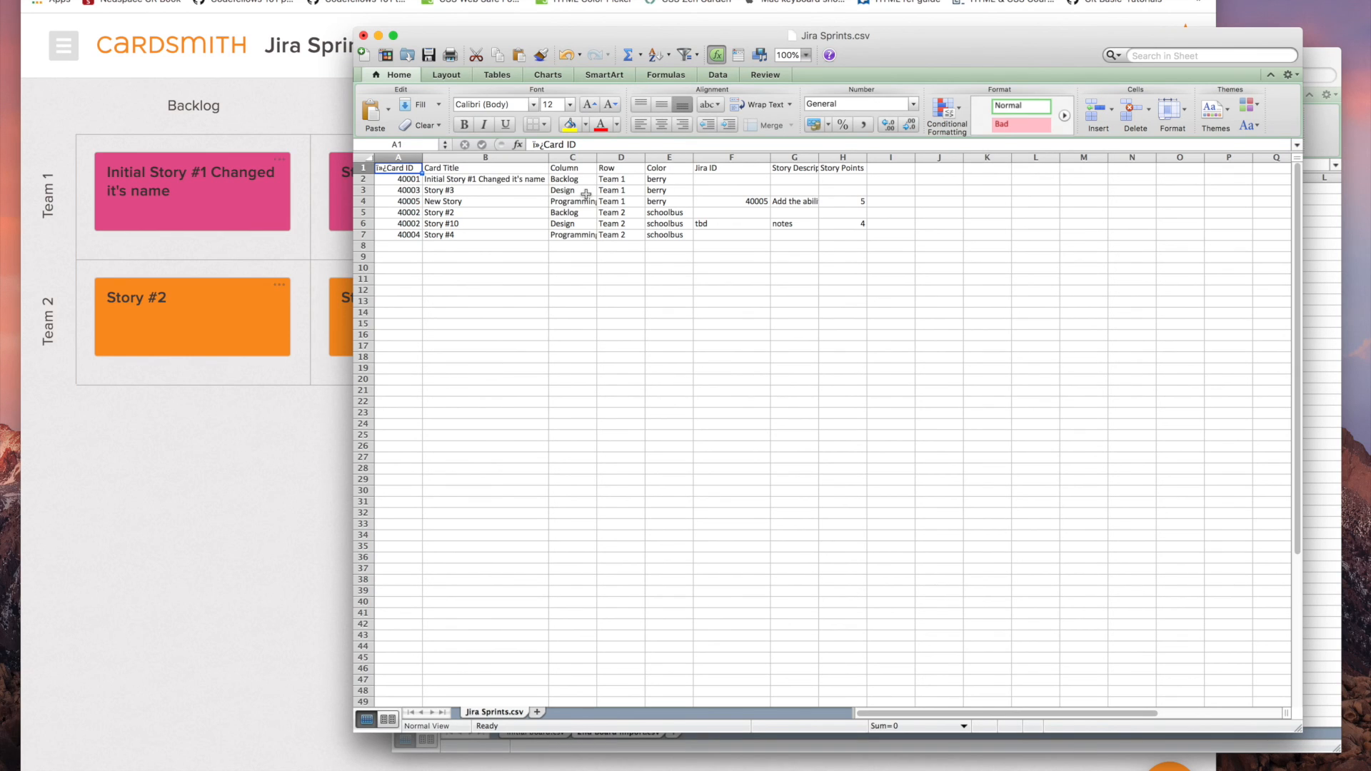
drag(597, 157, 613, 157)
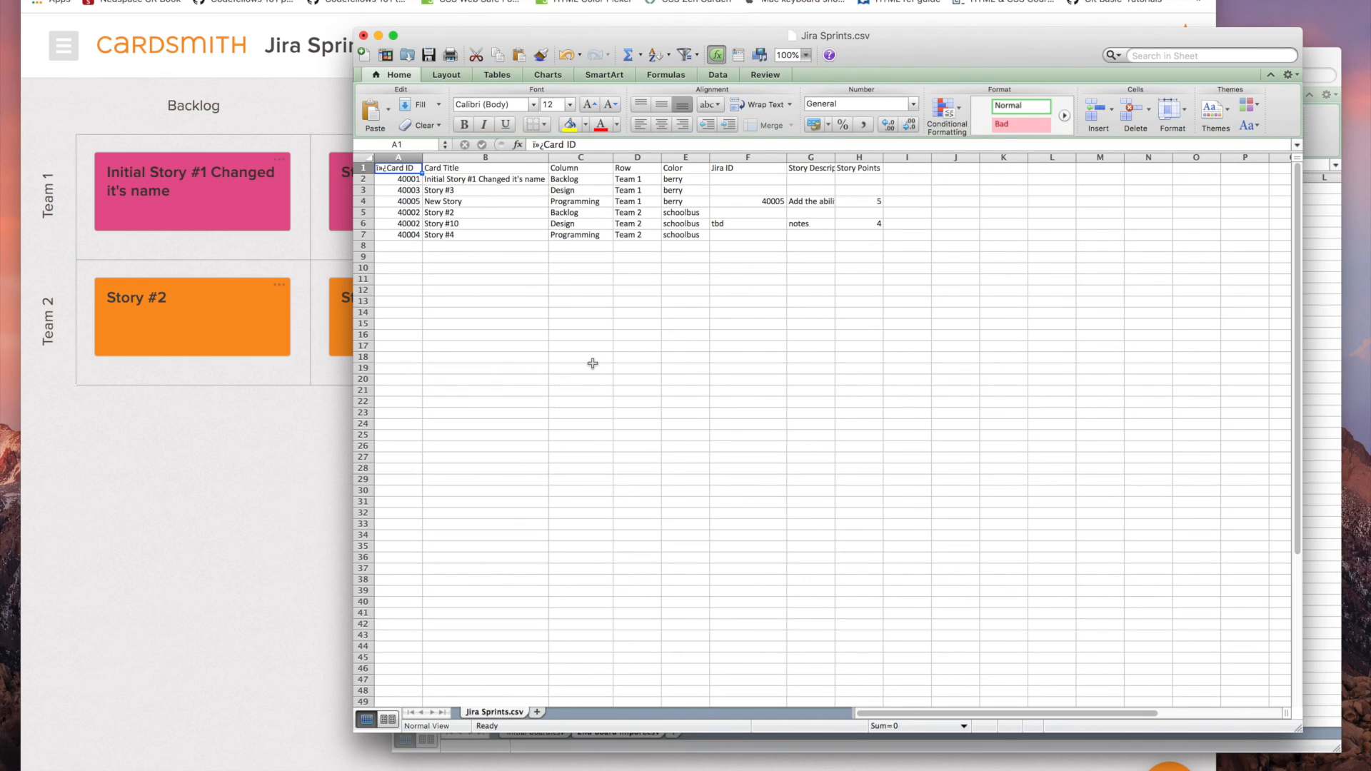